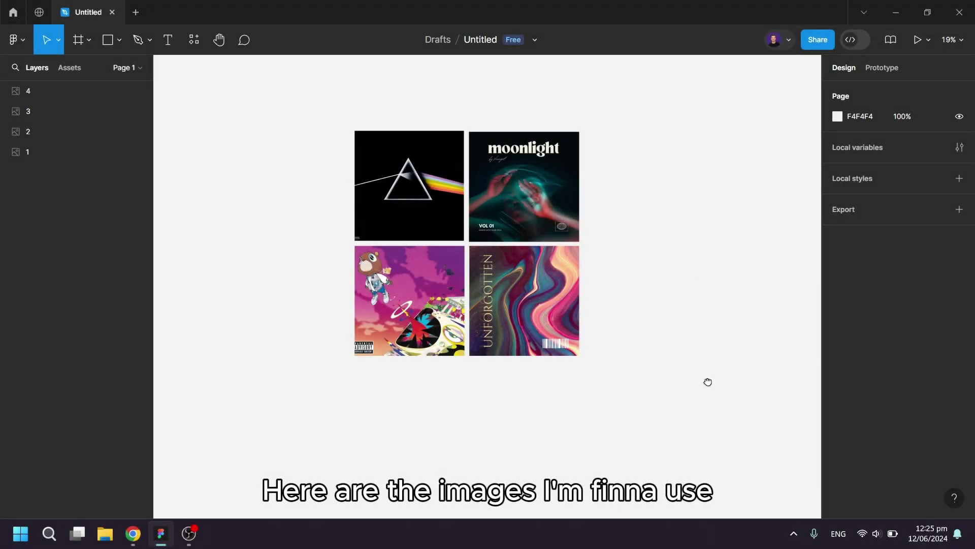
Line up the pink bear, prism, Unforgotten and moonlight covers in one horizontal row.
scroll(707, 382, "down", 2, "ctrl")
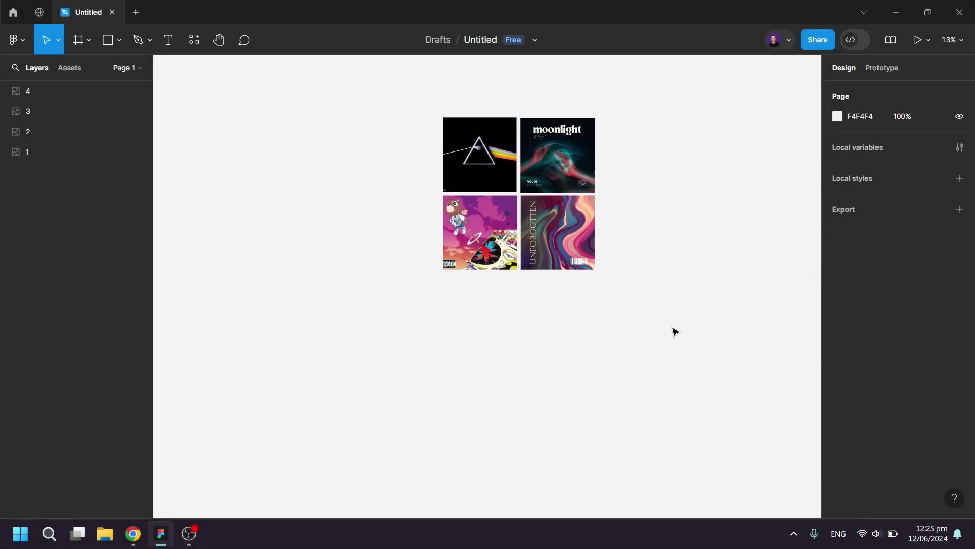
left_click_drag(473, 249, 356, 315)
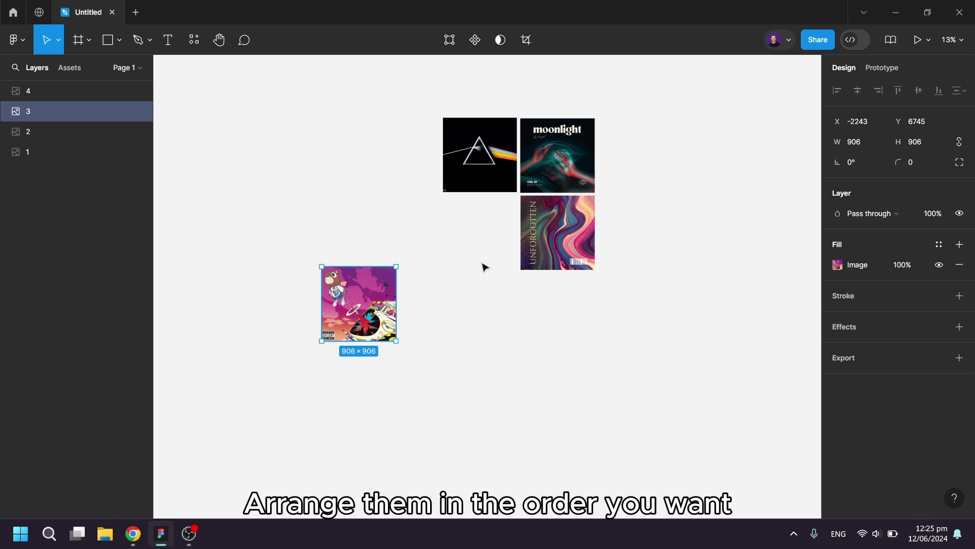
left_click_drag(480, 166, 459, 316)
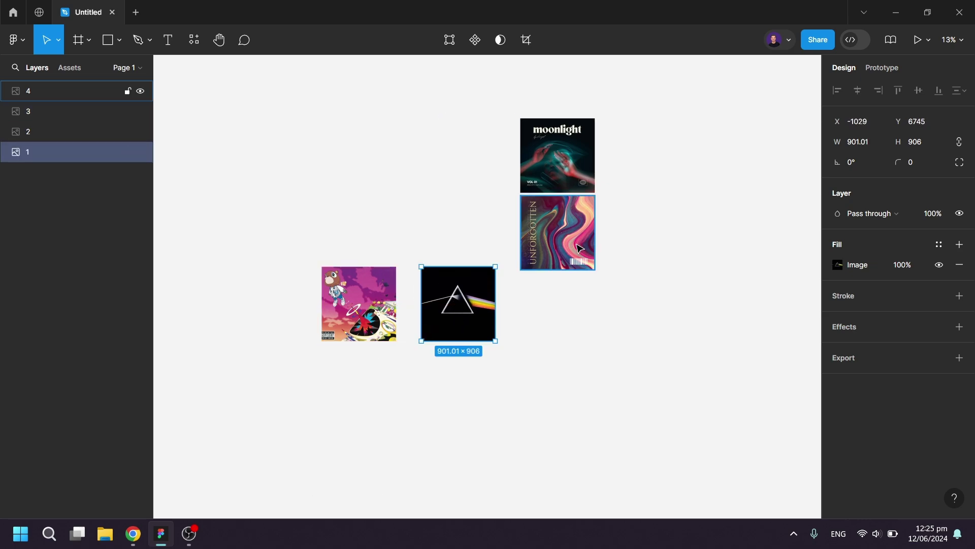
left_click_drag(580, 249, 494, 310)
left_click_drag(555, 161, 569, 301)
Wrap the pink bear cover and the prism cover each in its own auto-layout frame.
left_click(486, 376)
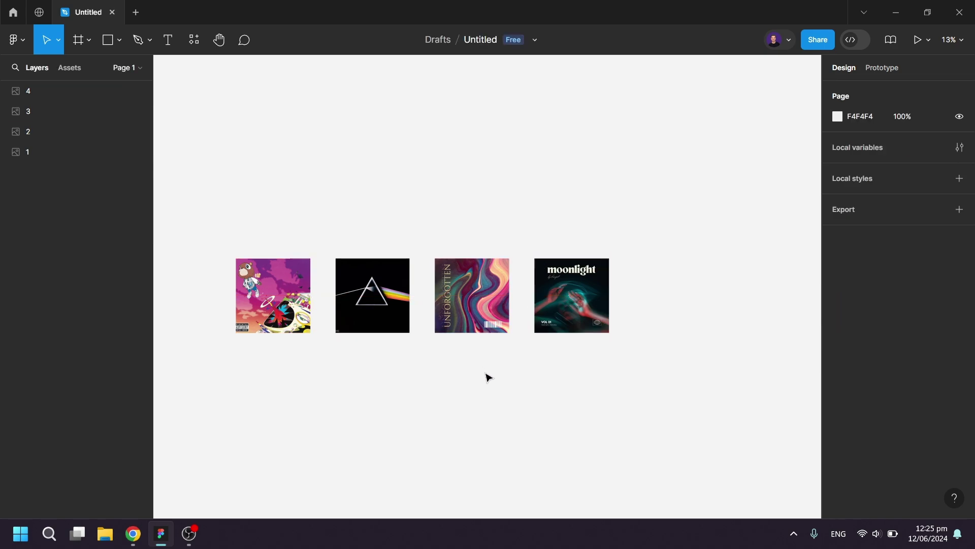
scroll(452, 382, "down", 1)
left_click_drag(452, 382, 475, 342)
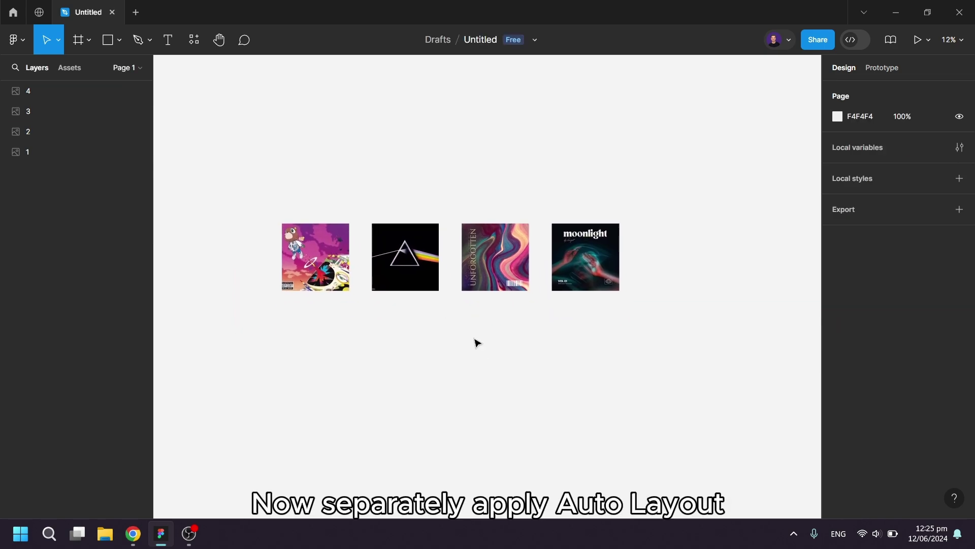
left_click(324, 264)
right_click(324, 264)
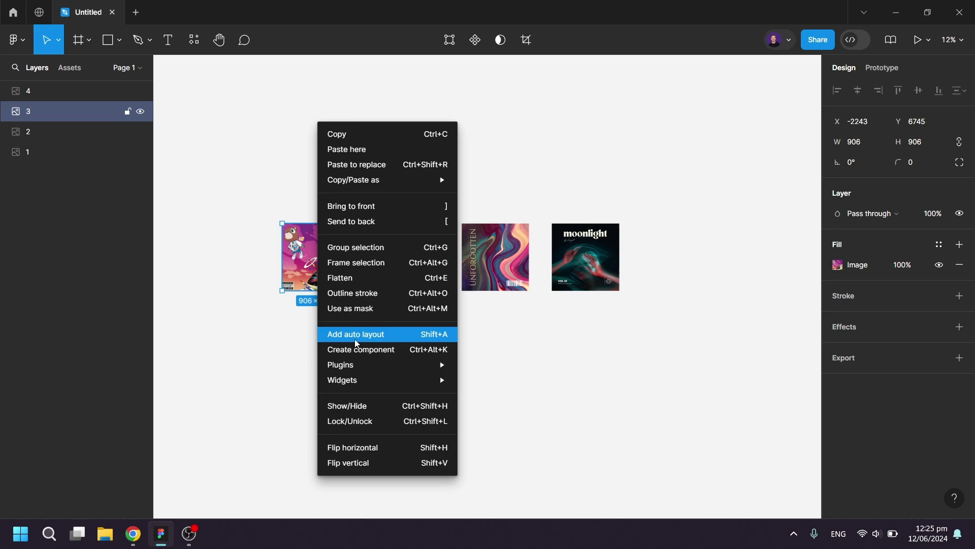
left_click(374, 335)
left_click(406, 258)
right_click(405, 258)
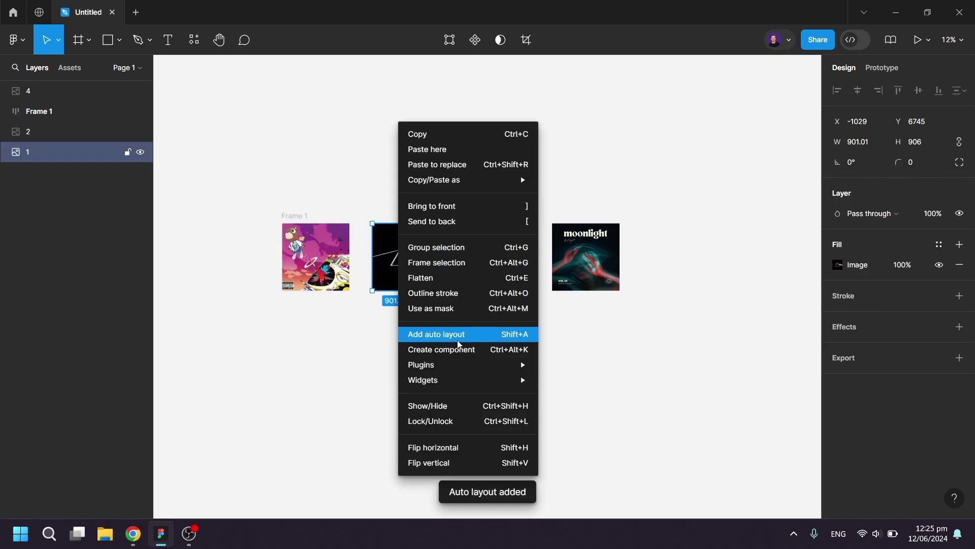
left_click(443, 339)
Wrap the Unforgotten and moonlight covers each in their own auto-layout frame.
left_click(495, 258)
right_click(495, 258)
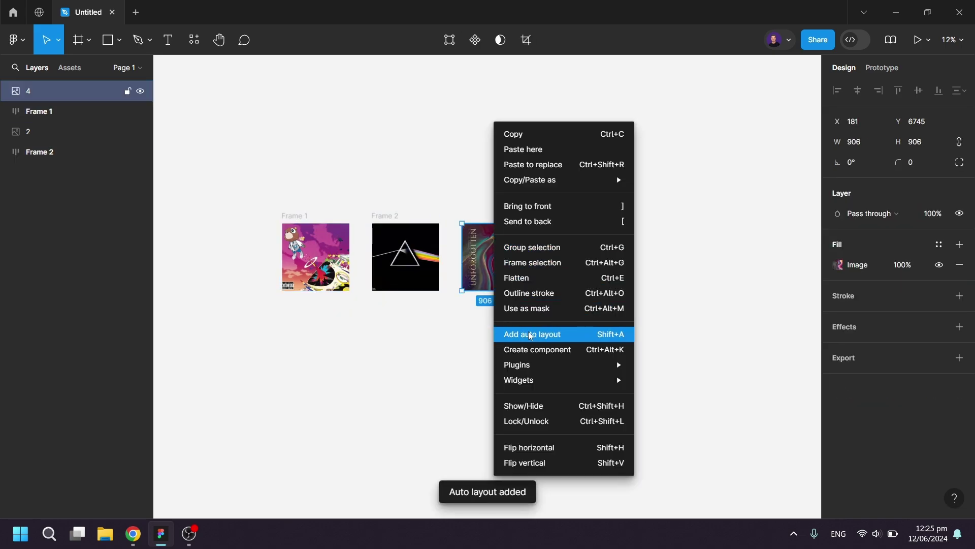
left_click(546, 334)
left_click(559, 258)
right_click(559, 258)
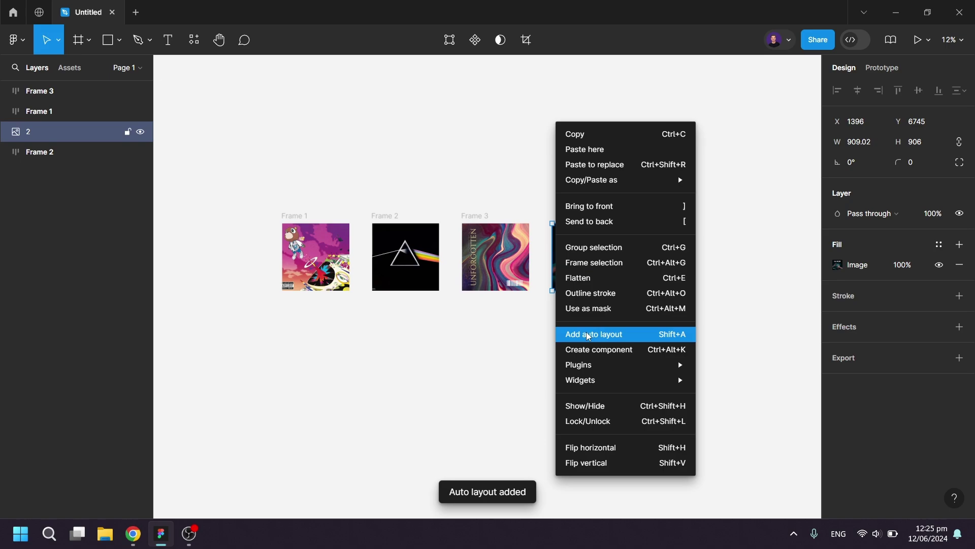
left_click(634, 338)
Wrap all four cover frames together in one horizontal auto-layout row frame.
left_click(523, 359)
scroll(522, 359, "down", 2)
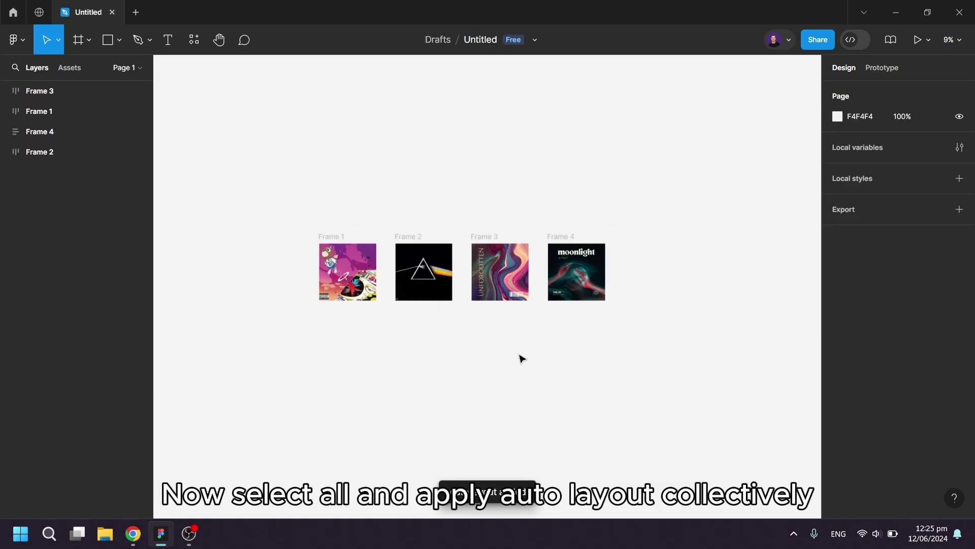
scroll(470, 383, "up", 3)
scroll(460, 309, "down", 2)
left_click_drag(218, 103, 698, 309)
right_click(596, 205)
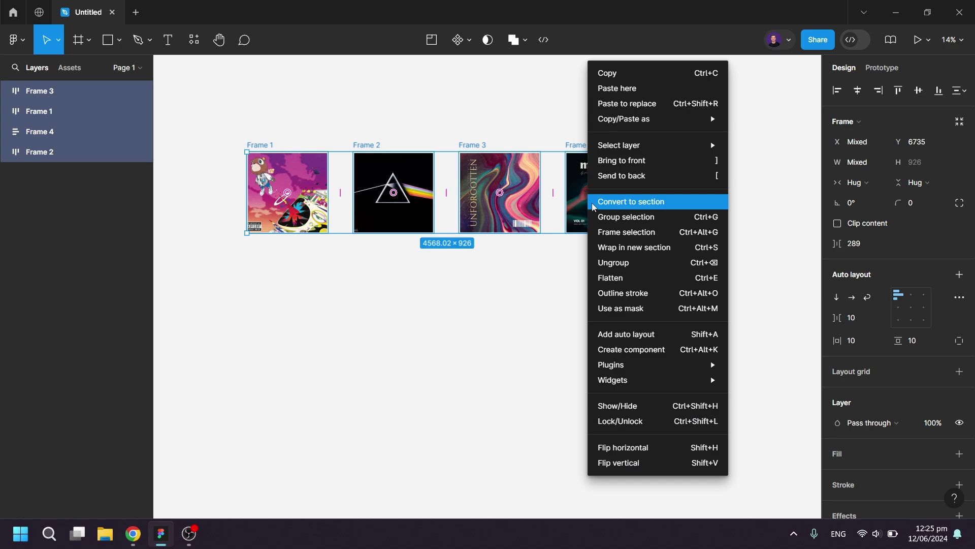
left_click(634, 339)
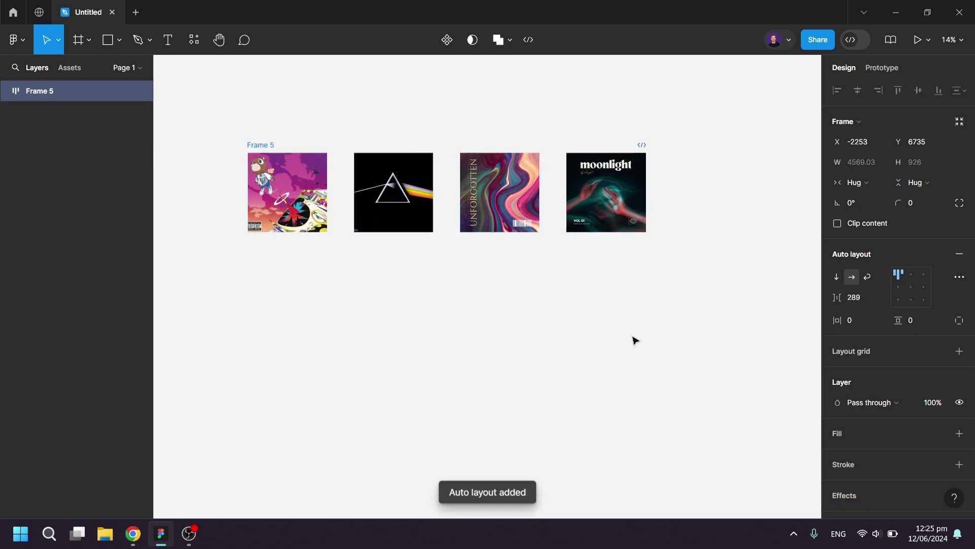
left_click(575, 340)
scroll(576, 340, "down", 1)
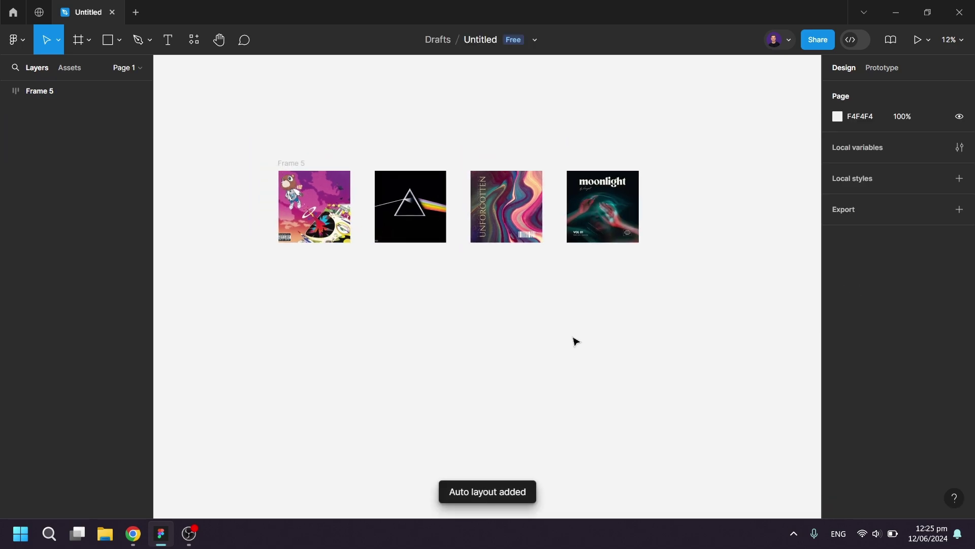
Rename the new row frame from Frame 5 to Frame 1.
double_click(55, 91)
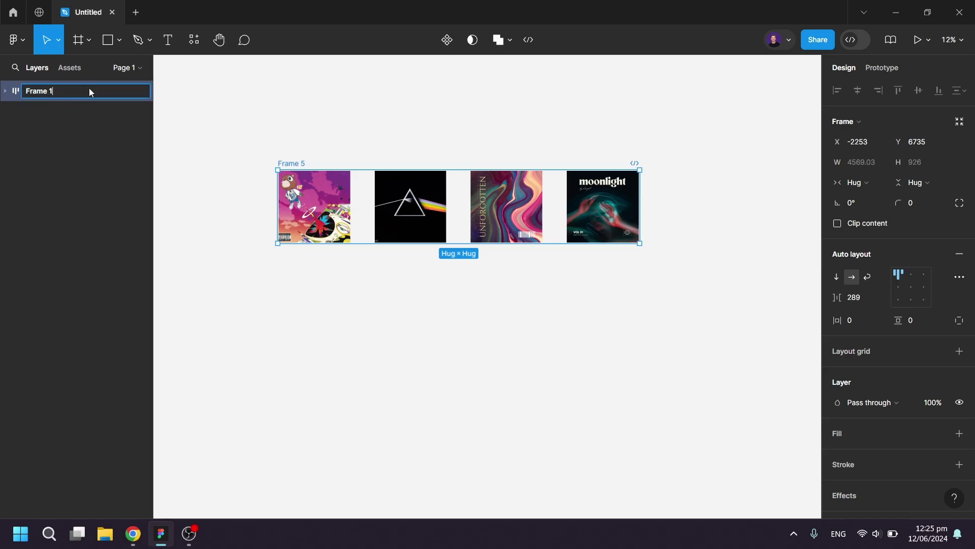
left_click(301, 96)
scroll(337, 96, "down", 1)
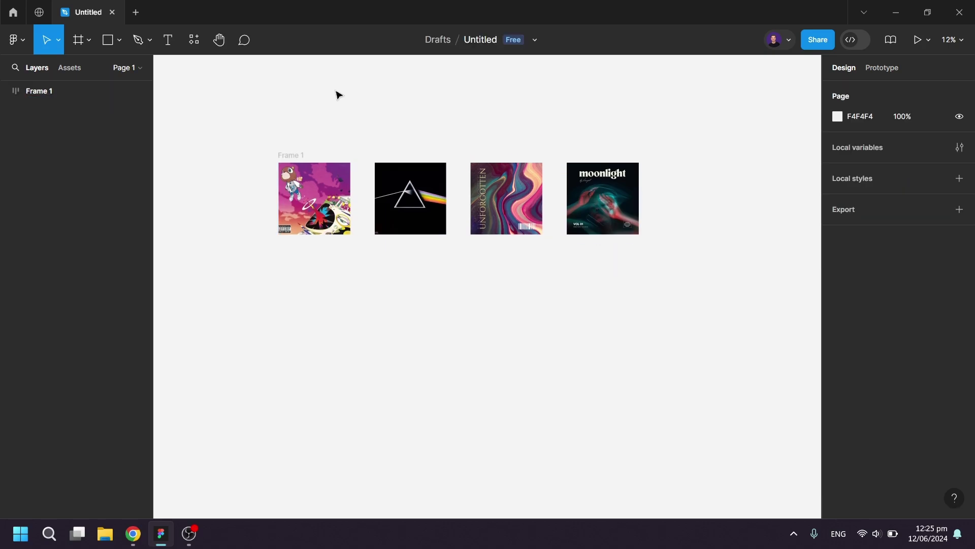
Draw a 3575×1764 frame below the cover row and fill it light purple.
left_click(79, 40)
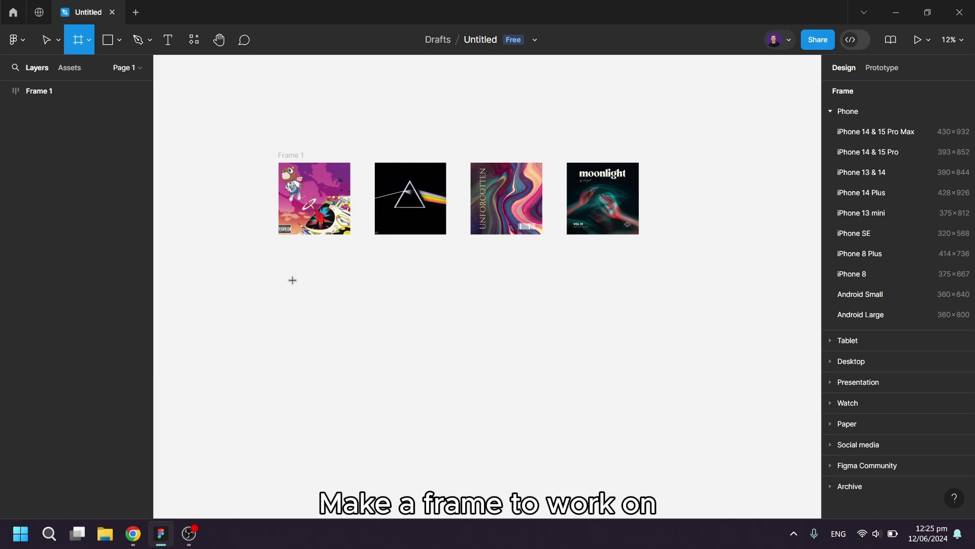
left_click_drag(268, 263, 547, 402)
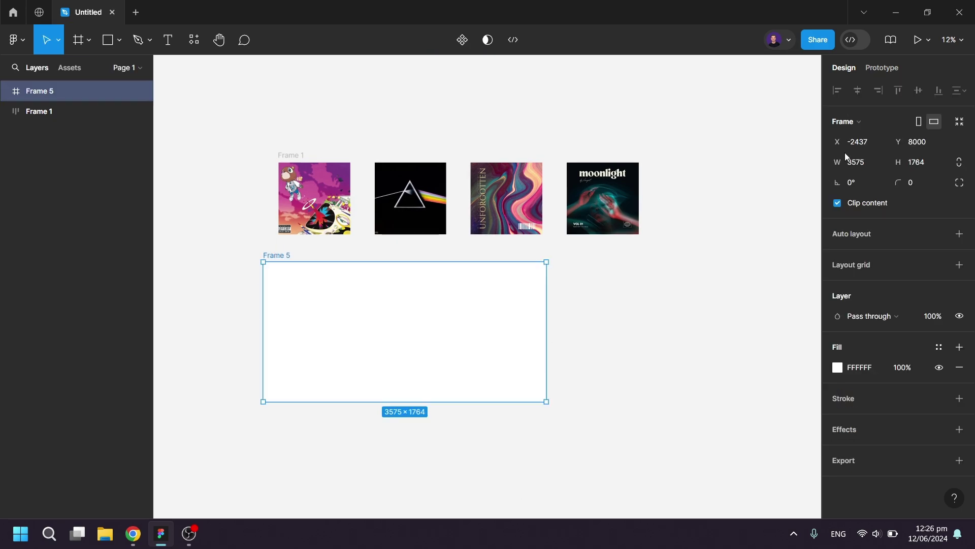
left_click(839, 369)
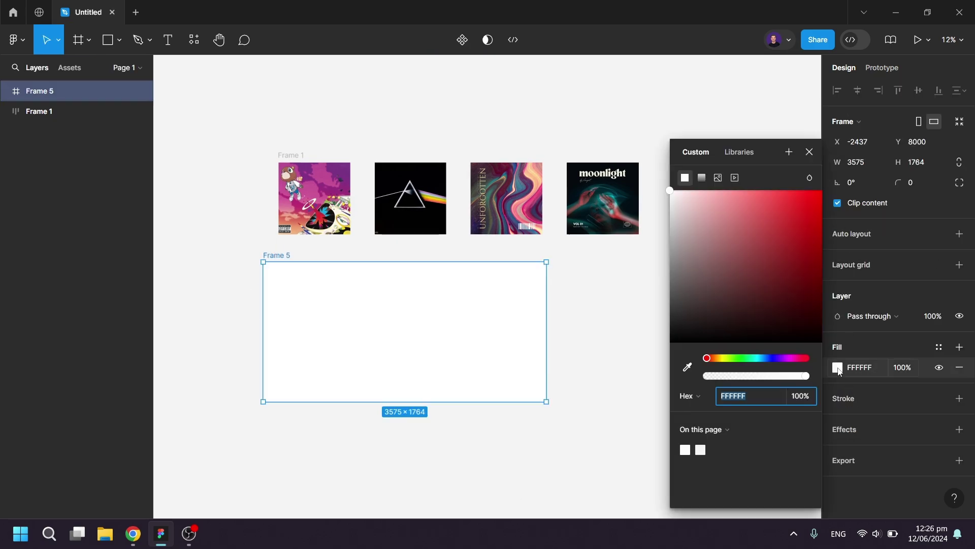
left_click(784, 358)
left_click_drag(737, 218, 726, 203)
left_click(602, 319)
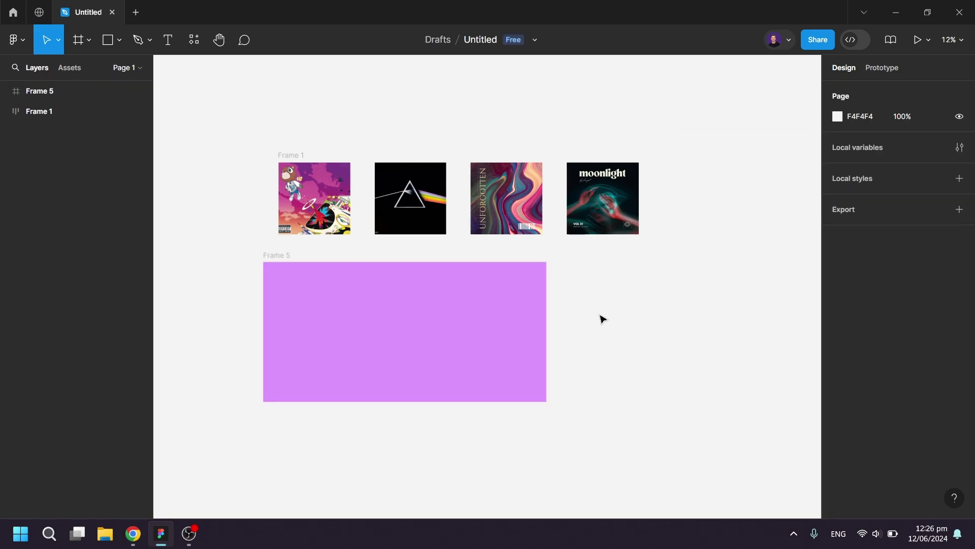
Move the cover row Frame 1 into the purple Frame 5.
left_click(326, 197)
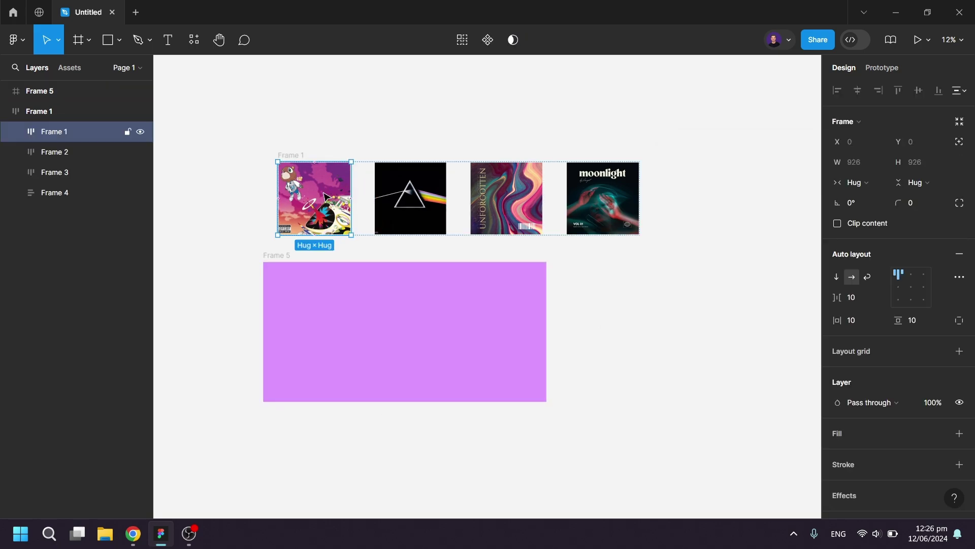
left_click(52, 117)
left_click_drag(323, 205, 411, 332)
left_click_drag(474, 430, 449, 320)
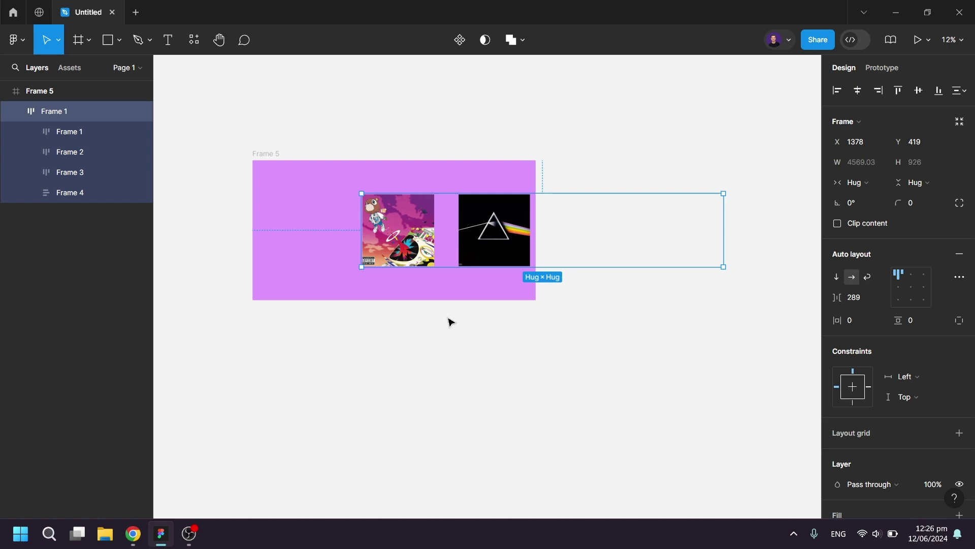
scroll(447, 318, "up", 2)
Set vertical padding to 0 on the bear cover frame and 50 on the prism frame.
double_click(398, 215)
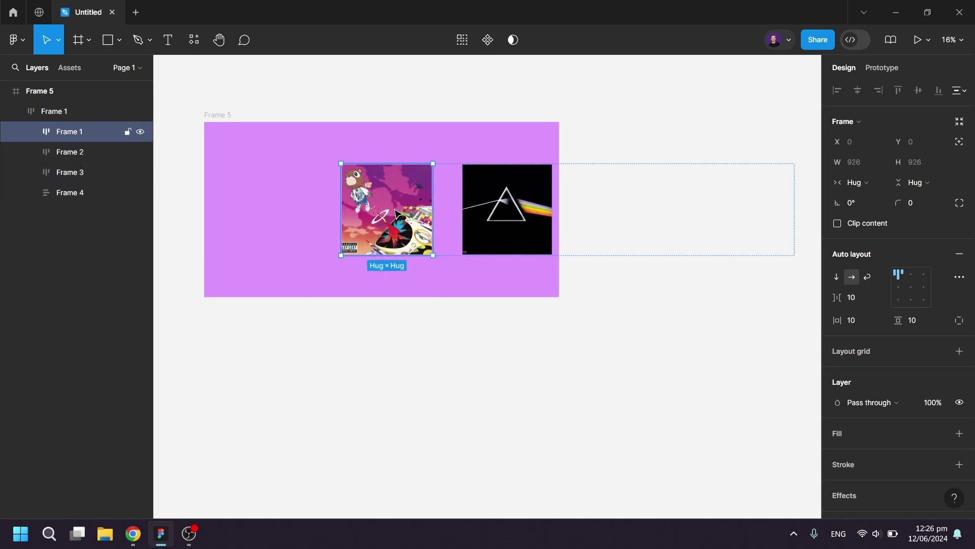
left_click(912, 320)
type("0")
key("Return")
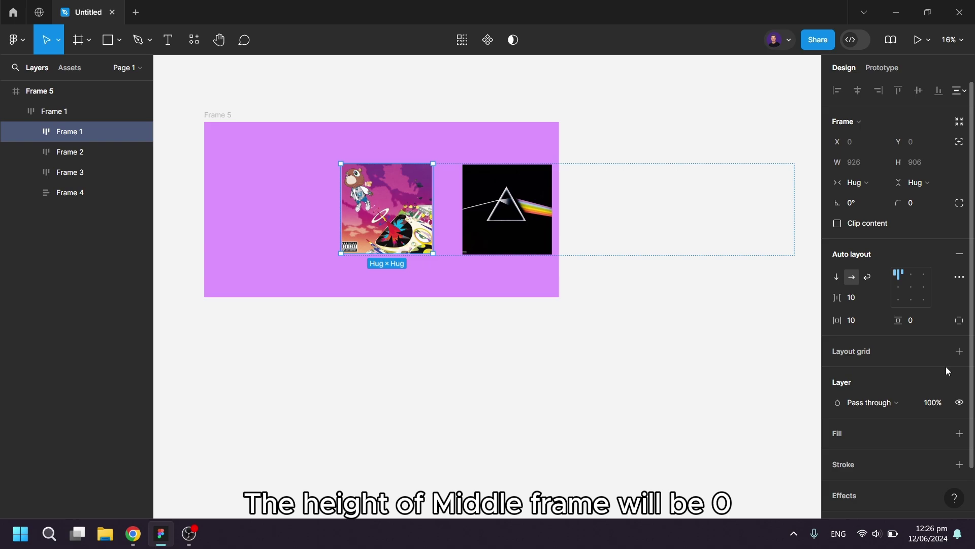
left_click(102, 152)
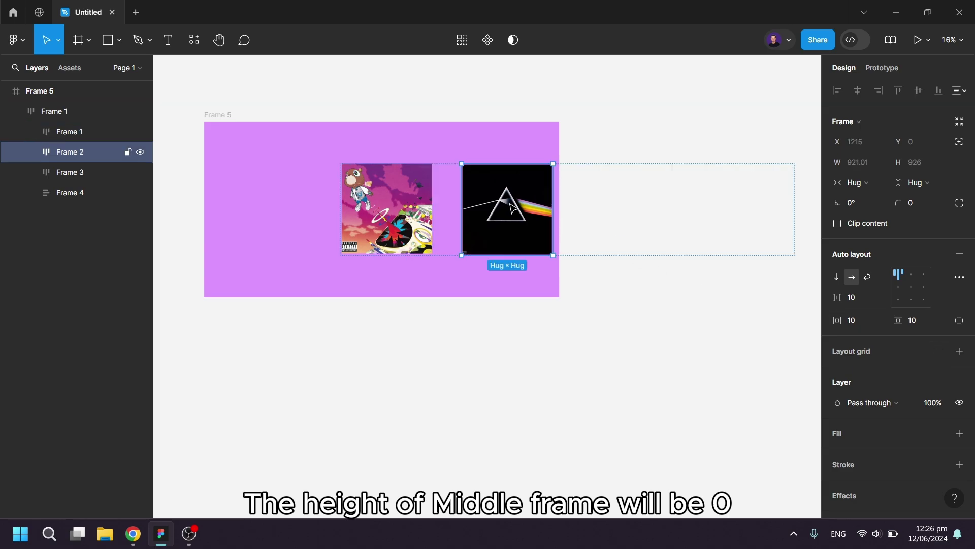
left_click(917, 320)
key("Return")
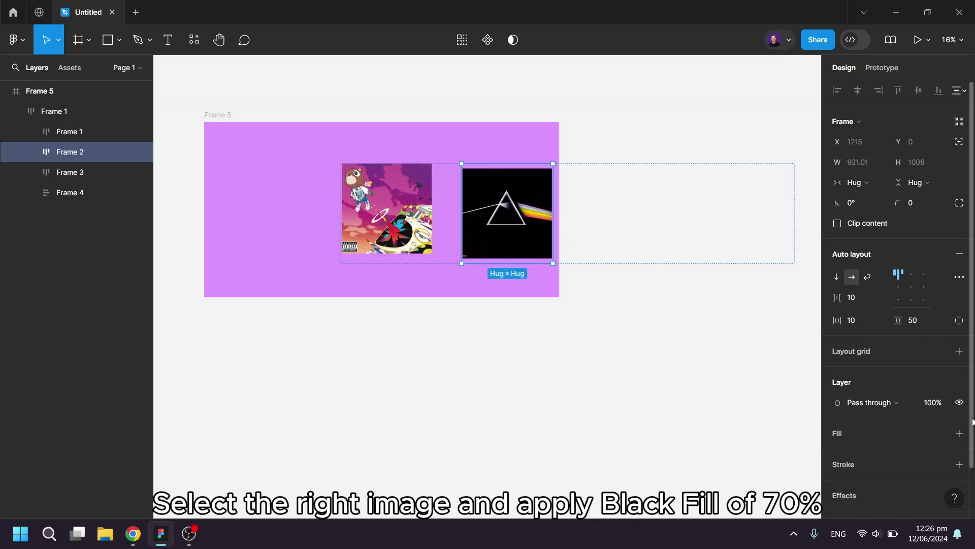
Add a 000000 black fill at 70% opacity over the prism cover image.
double_click(510, 216)
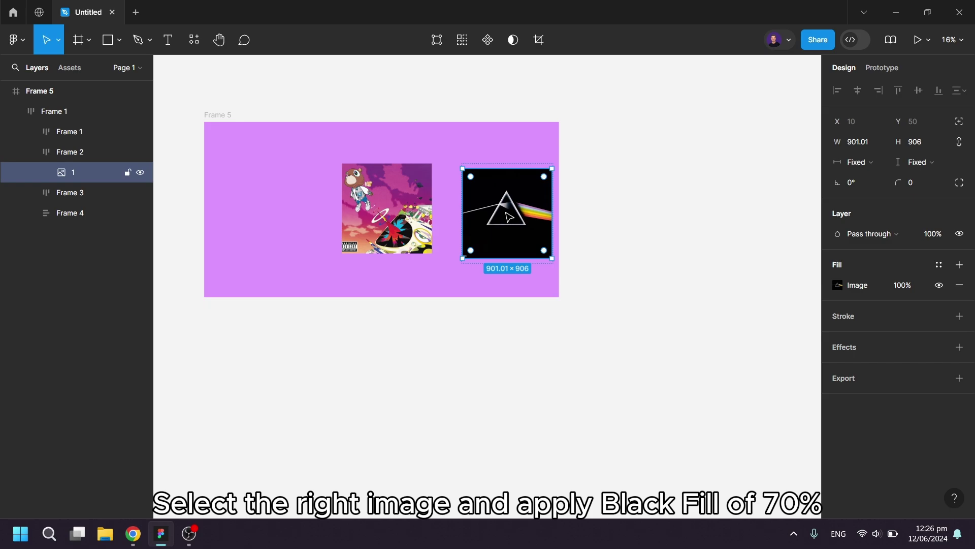
left_click(959, 265)
left_click(905, 286)
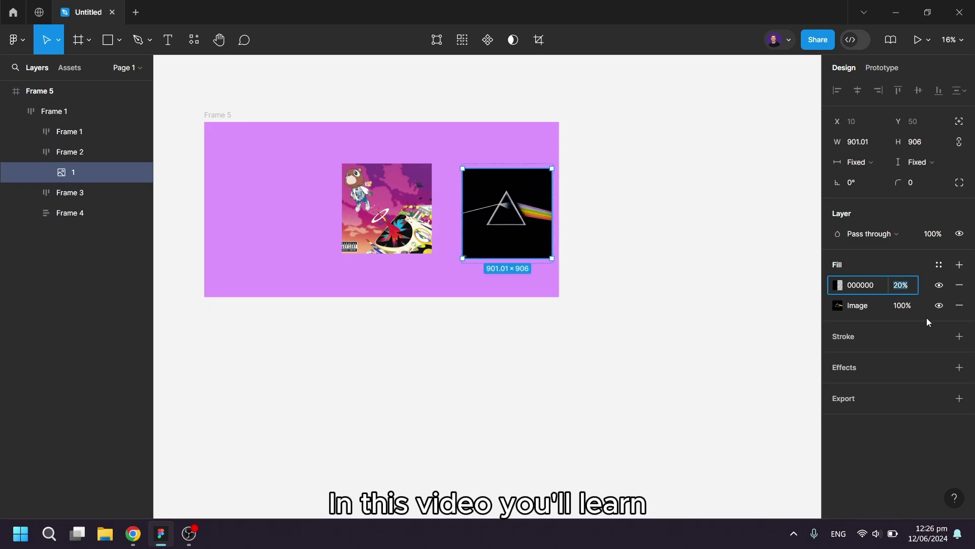
type("70")
key("Return")
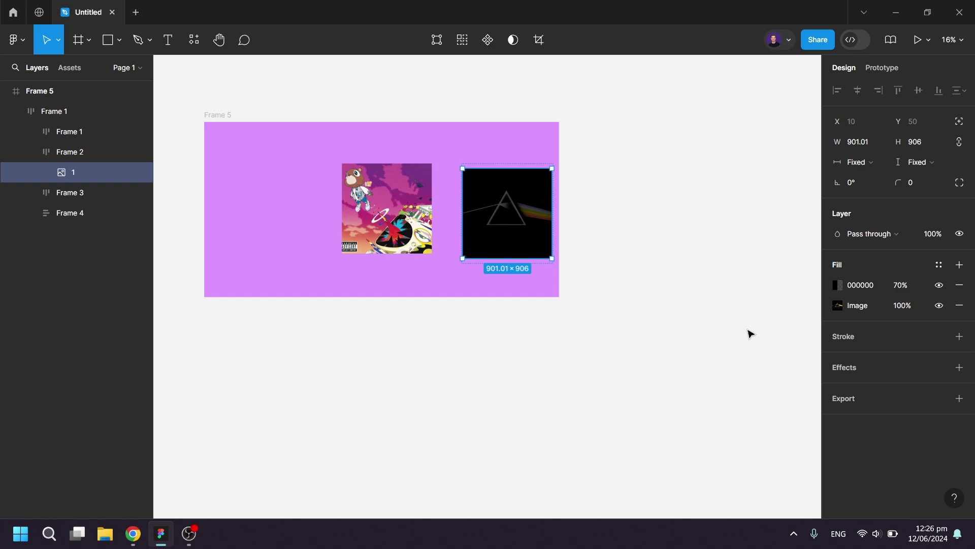
left_click(589, 376)
scroll(530, 386, "down", 1)
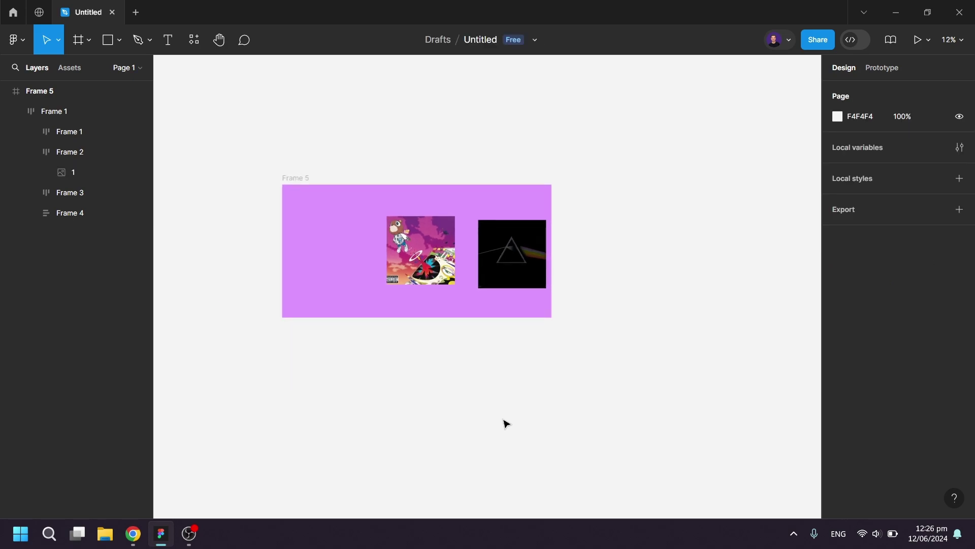
scroll(506, 423, "down", 2)
Place a copy of purple Frame 5 below it as Frame 6, collapsing Frame 5's layers.
left_click(61, 91)
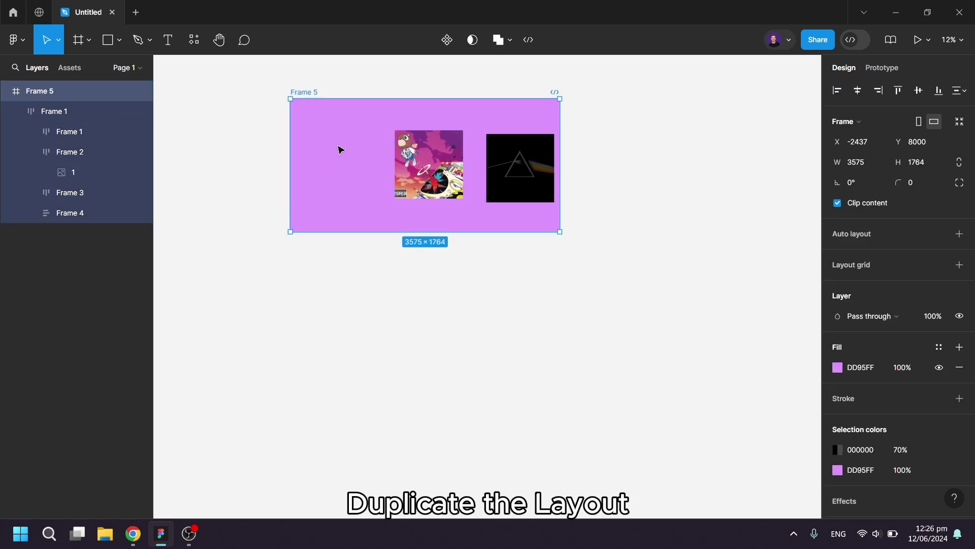
left_click_drag(350, 133, 349, 315)
scroll(475, 442, "down", 2)
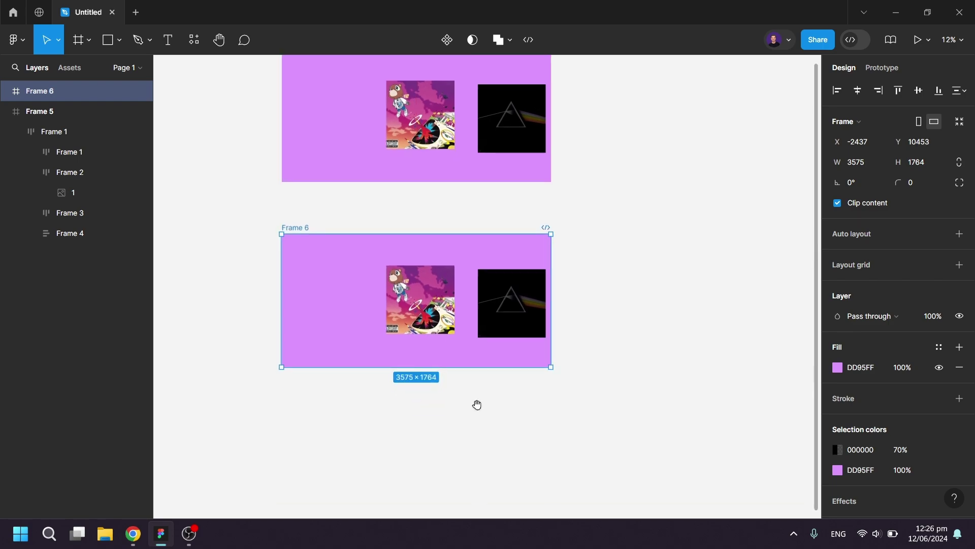
left_click(6, 111)
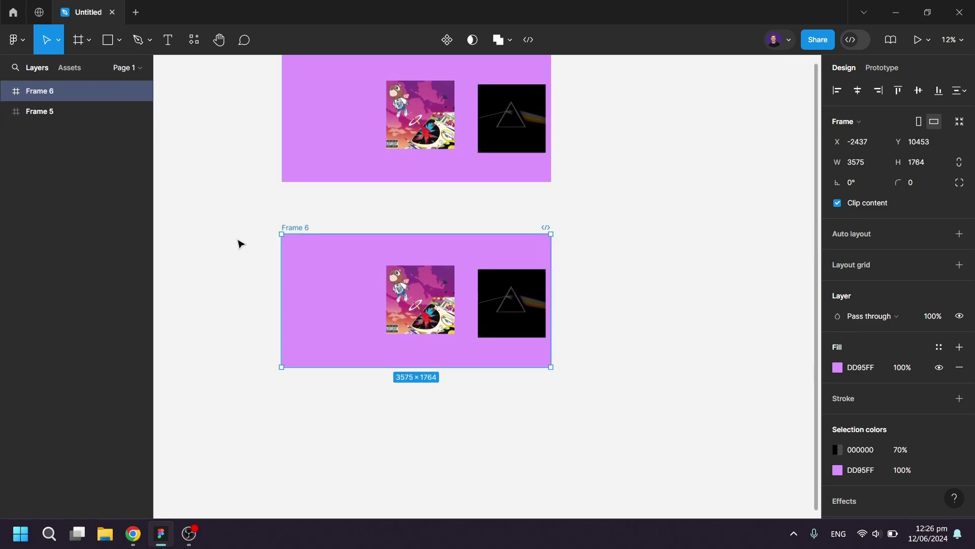
Slide Frame 6's inner cover row left so the Unforgotten cover appears on the right.
left_click(6, 92)
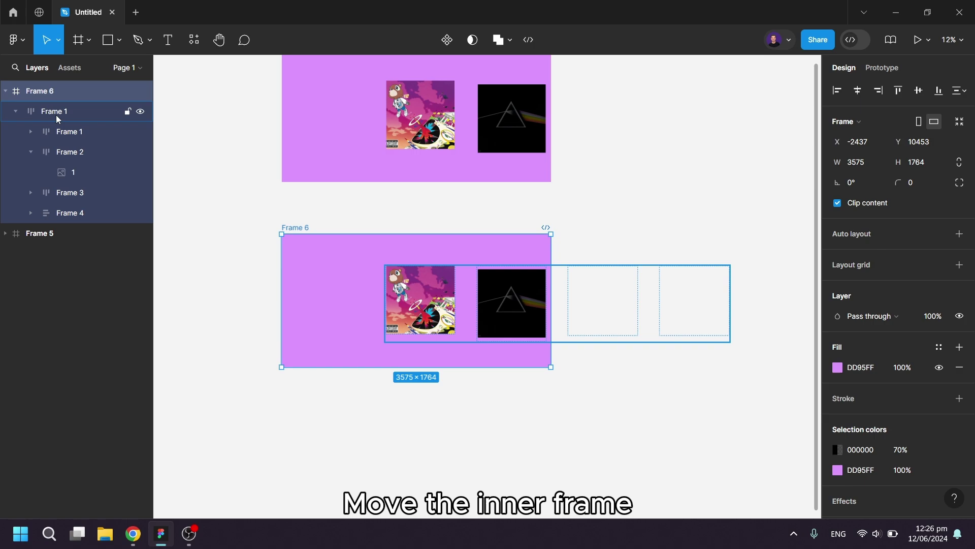
left_click(56, 115)
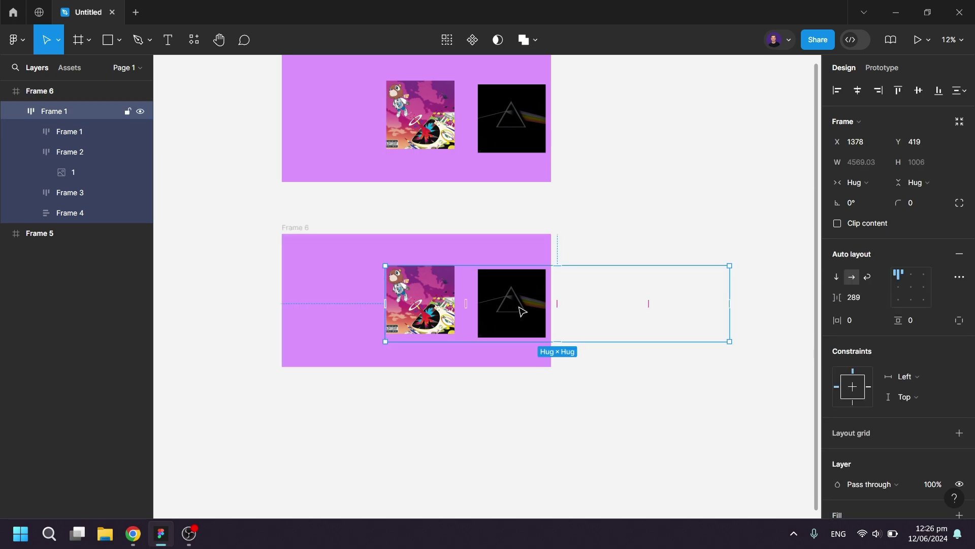
left_click_drag(522, 312, 426, 311)
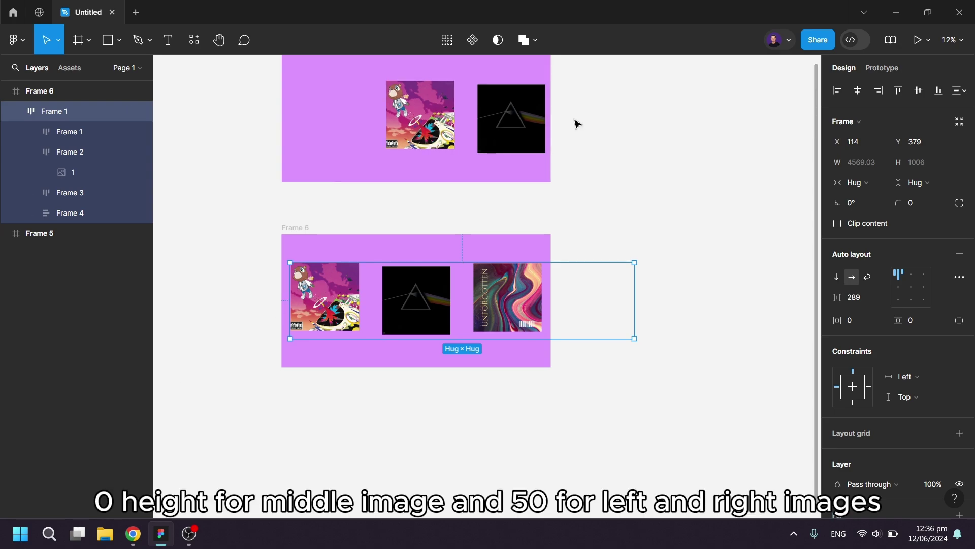
Set vertical padding to 0 on the prism frame and 50 on the bear and Unforgotten frames.
left_click(429, 300)
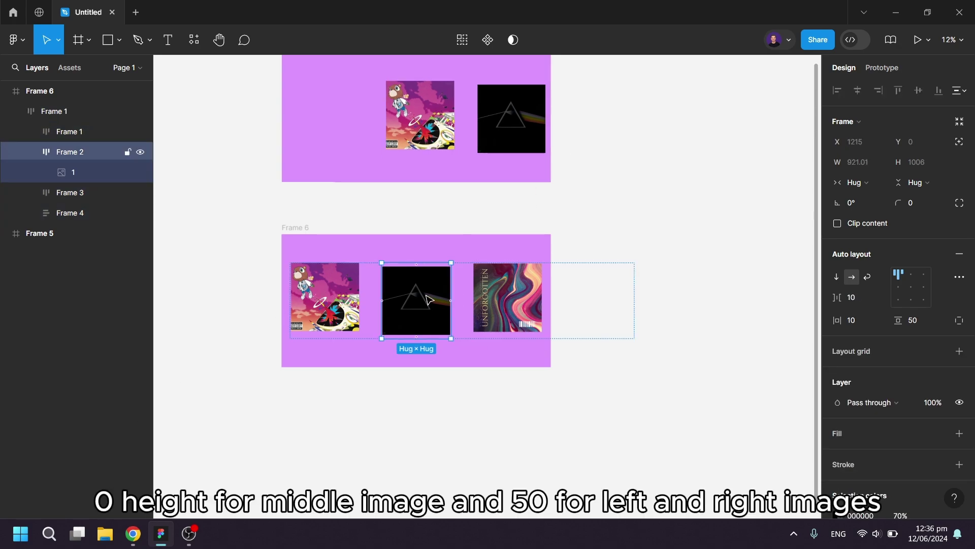
left_click(915, 322)
type("0")
key("Return")
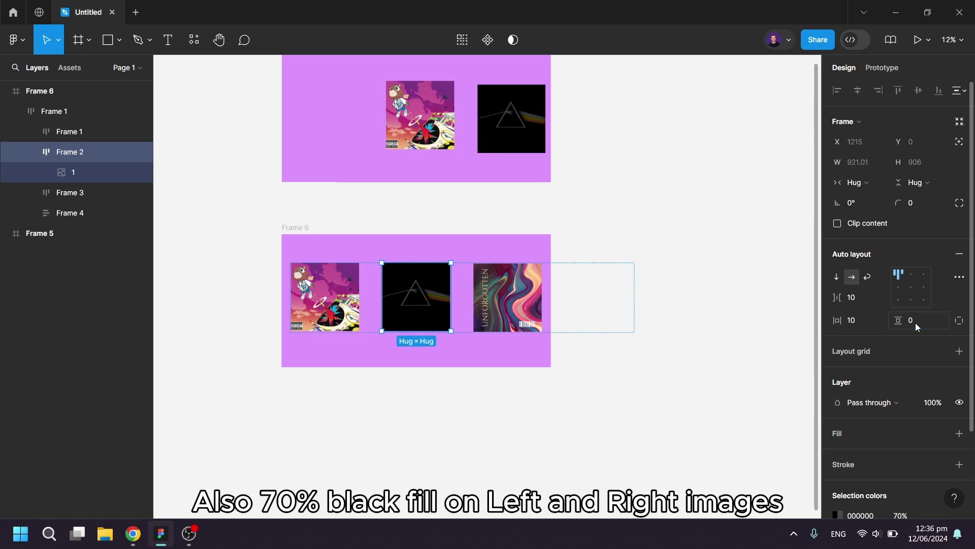
left_click(344, 299)
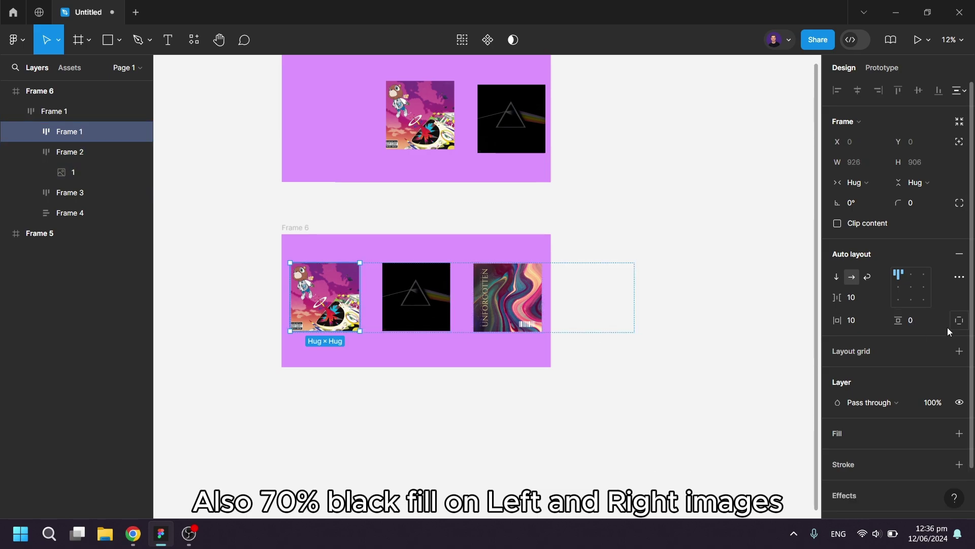
left_click(913, 327)
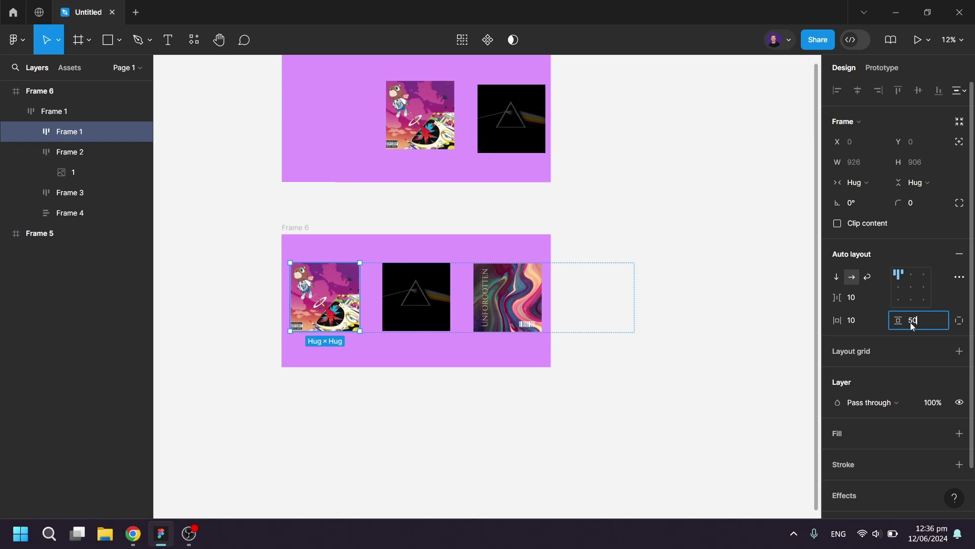
key("Return")
left_click(508, 297)
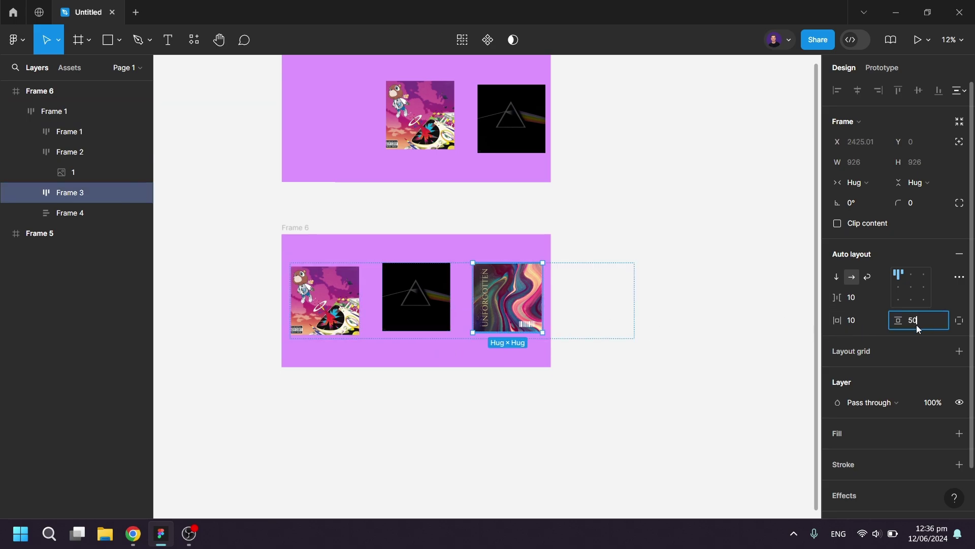
type("0")
key("Return")
Remove the black darkening fill from the prism cover image.
left_click(425, 310)
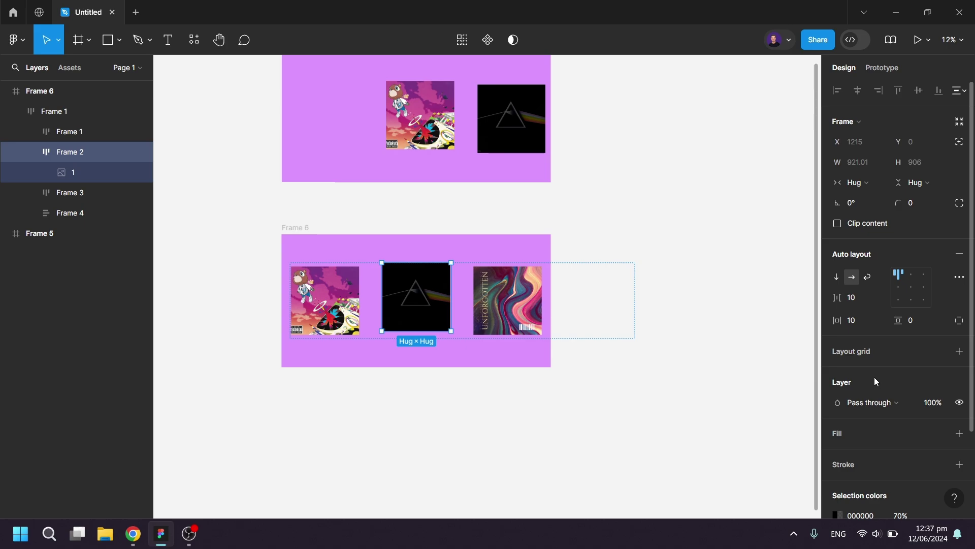
double_click(422, 299)
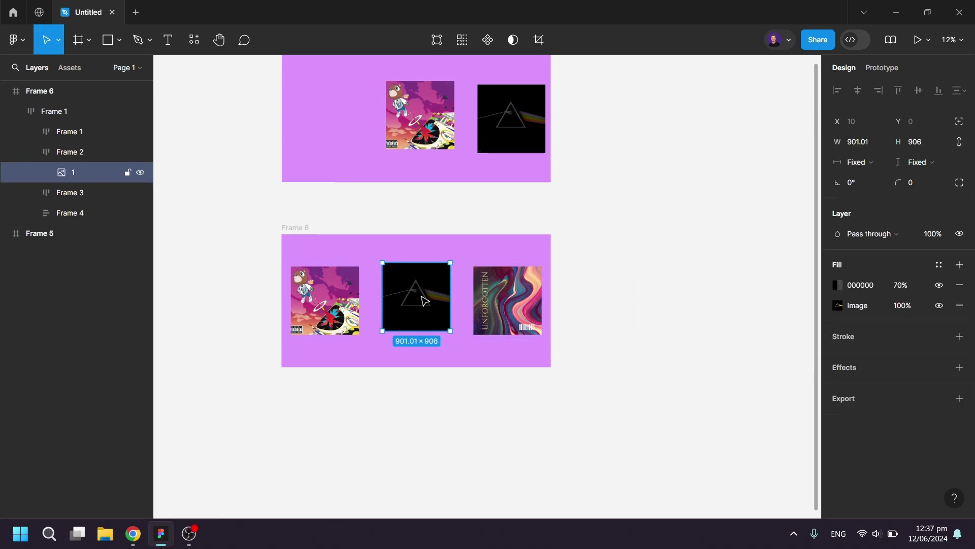
left_click(959, 284)
Darken the Unforgotten and bear cover images with 000000 black fills at 70% opacity.
left_click(490, 306)
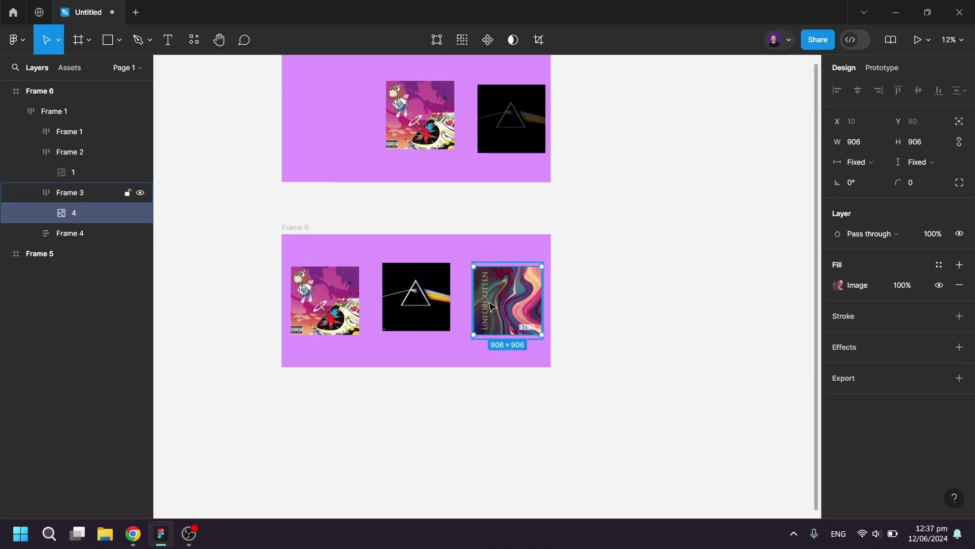
left_click(960, 265)
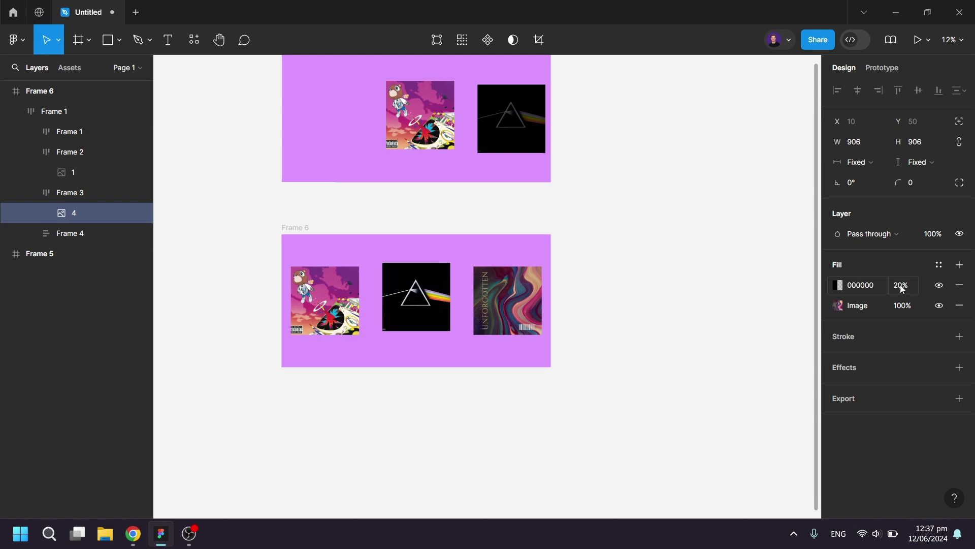
left_click(901, 286)
type("70")
key("Return")
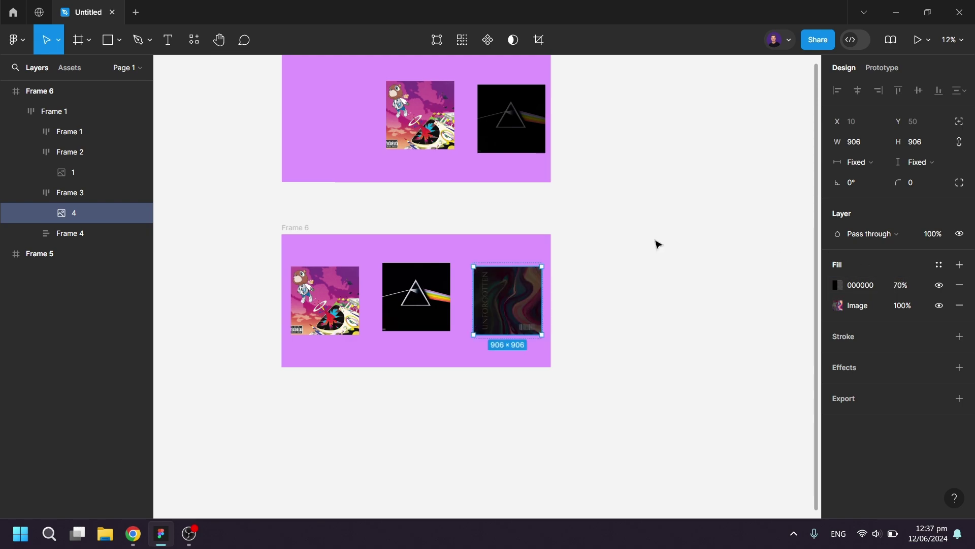
left_click(310, 282)
left_click(335, 312)
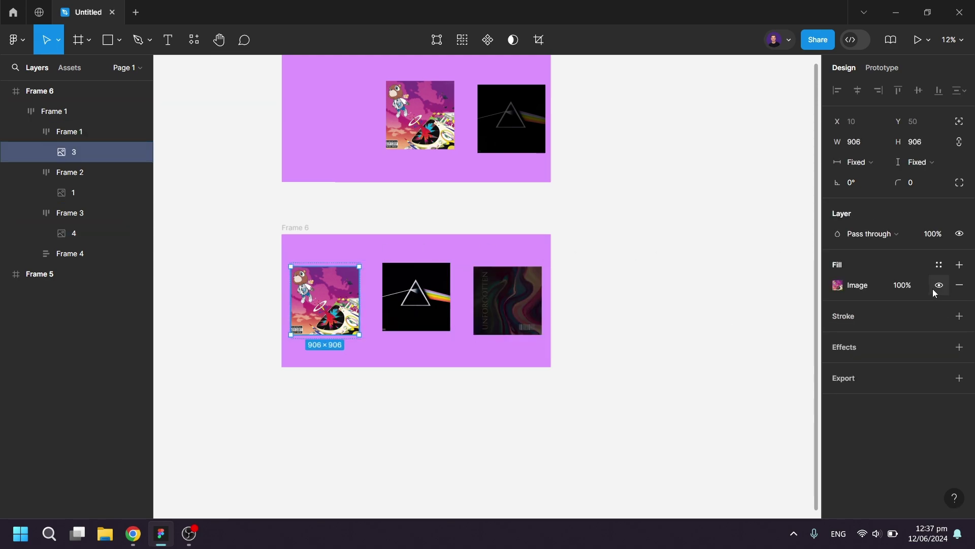
left_click(959, 265)
left_click(903, 285)
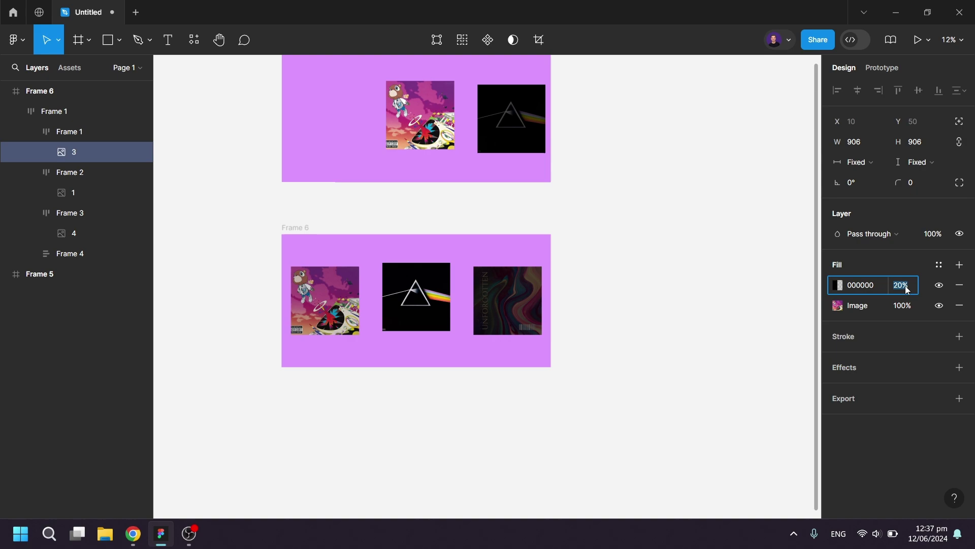
type("70")
key("Return")
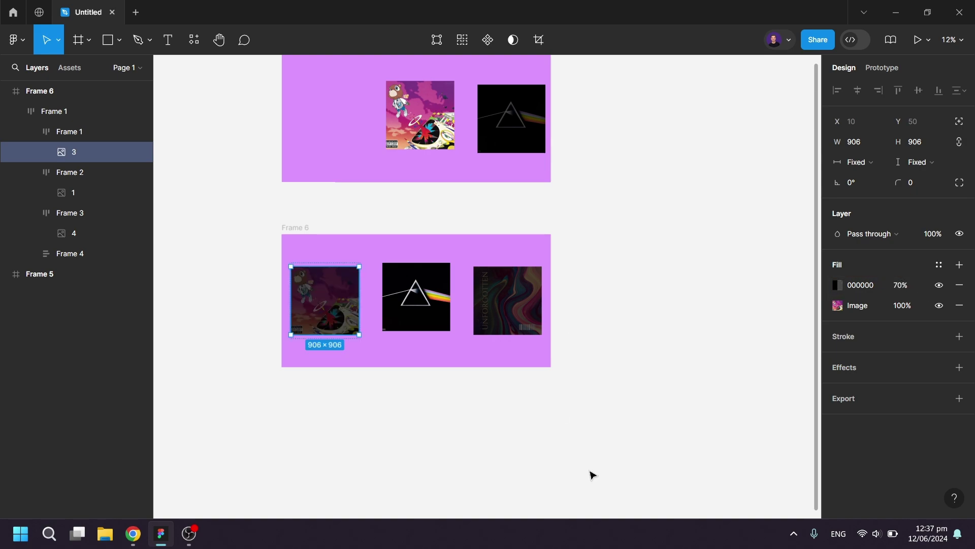
left_click(655, 443)
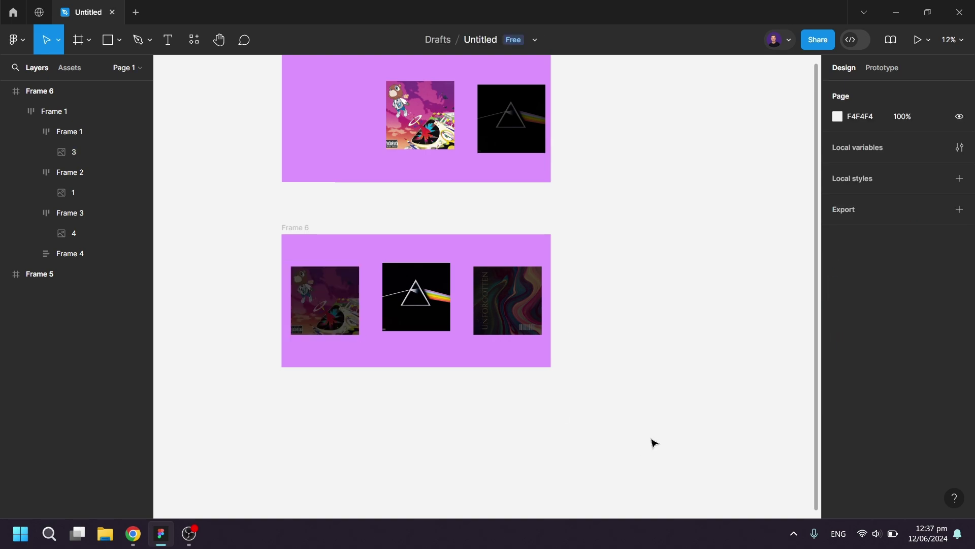
scroll(655, 443, "down", 2)
Duplicate Frame 6 as Frame 7, placed directly below it.
left_click_drag(644, 449, 623, 399)
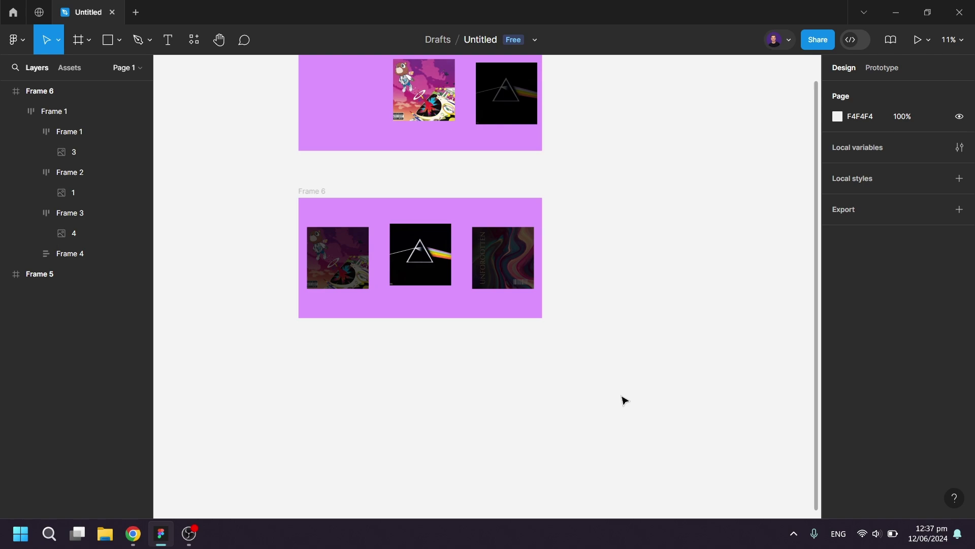
left_click(130, 91)
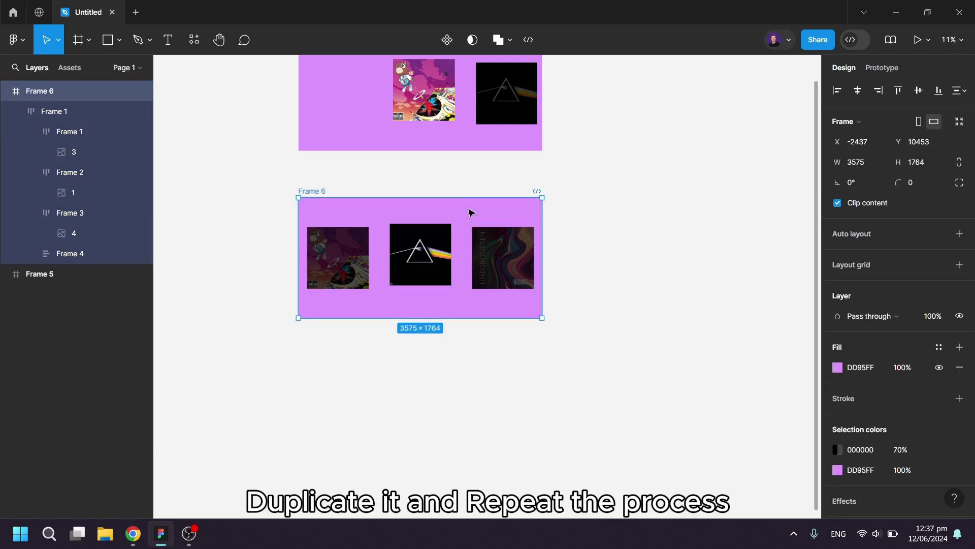
left_click_drag(468, 212, 471, 377)
Slide Frame 7's inner cover row left so prism, Unforgotten and moonlight show.
scroll(532, 379, "down", 3)
scroll(559, 383, "down", 2)
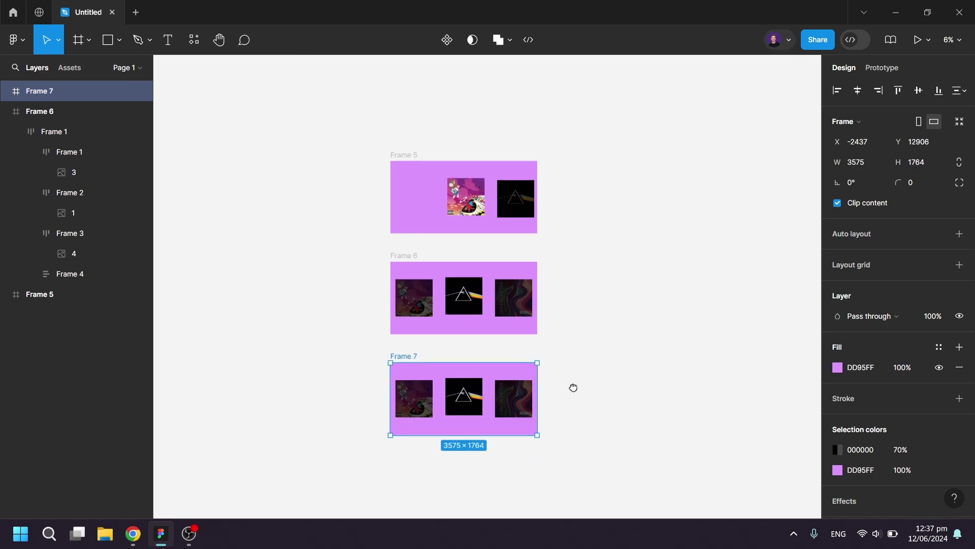
left_click(6, 110)
left_click(6, 91)
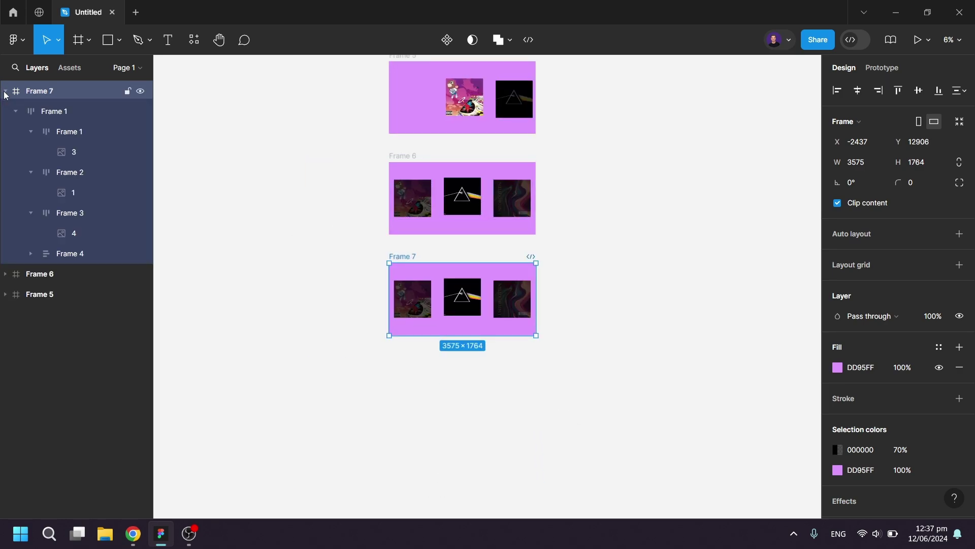
left_click(53, 111)
scroll(496, 319, "up", 3)
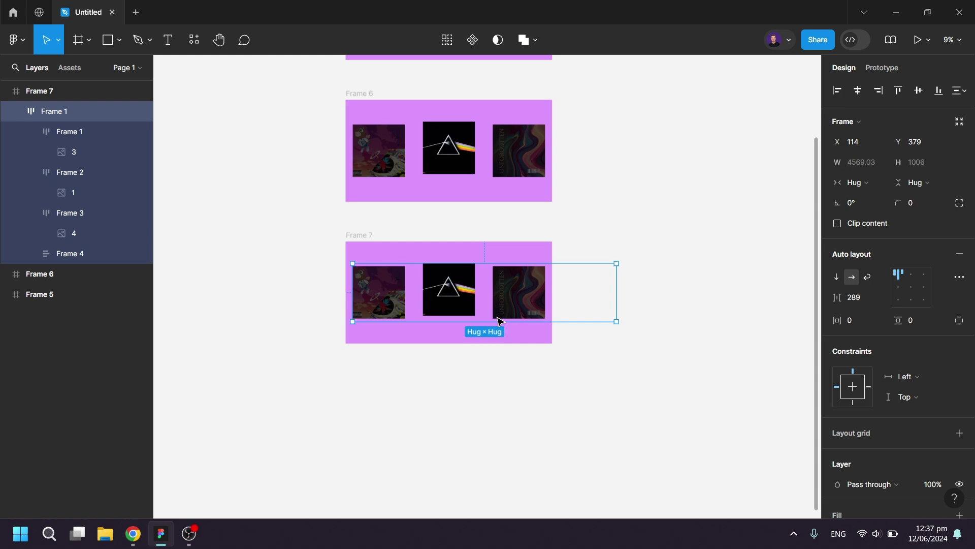
left_click_drag(531, 301, 450, 301)
In Frame 7, set vertical padding to 50 on prism and moonlight, and 0 on Unforgotten.
left_click(437, 383)
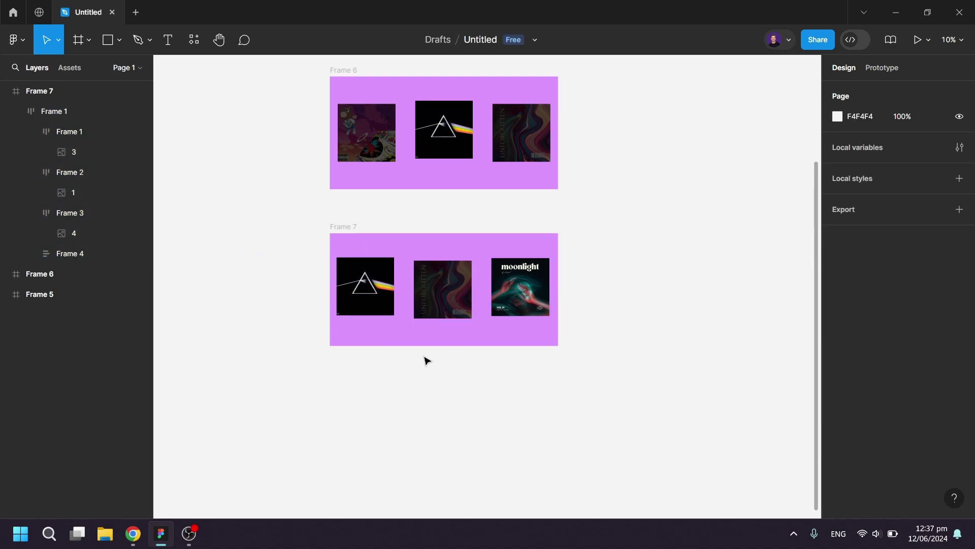
double_click(389, 302)
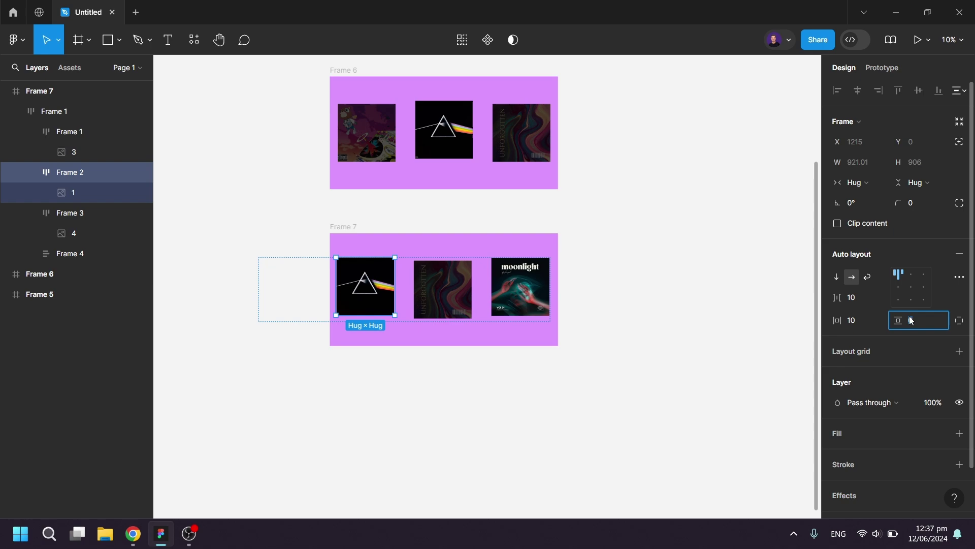
type("50")
key("Return")
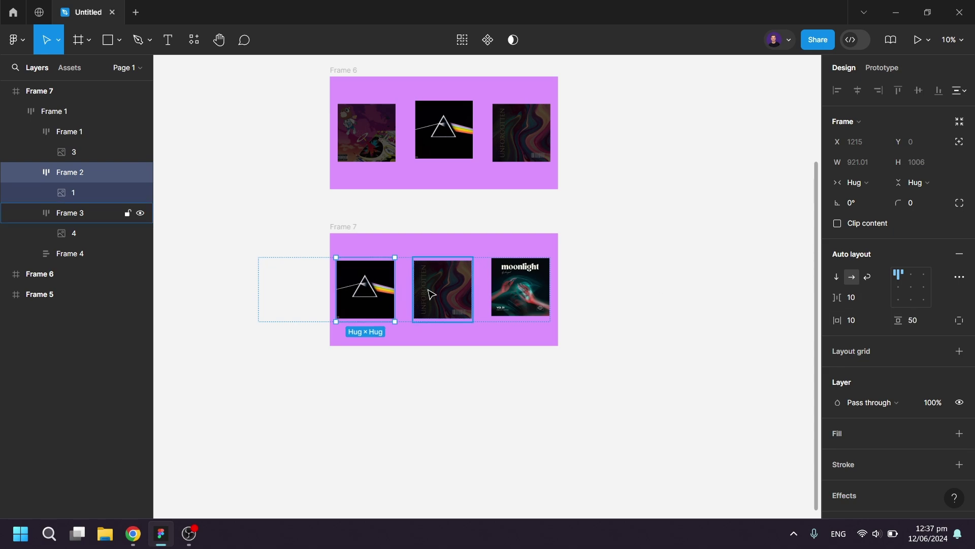
left_click(431, 294)
left_click(917, 321)
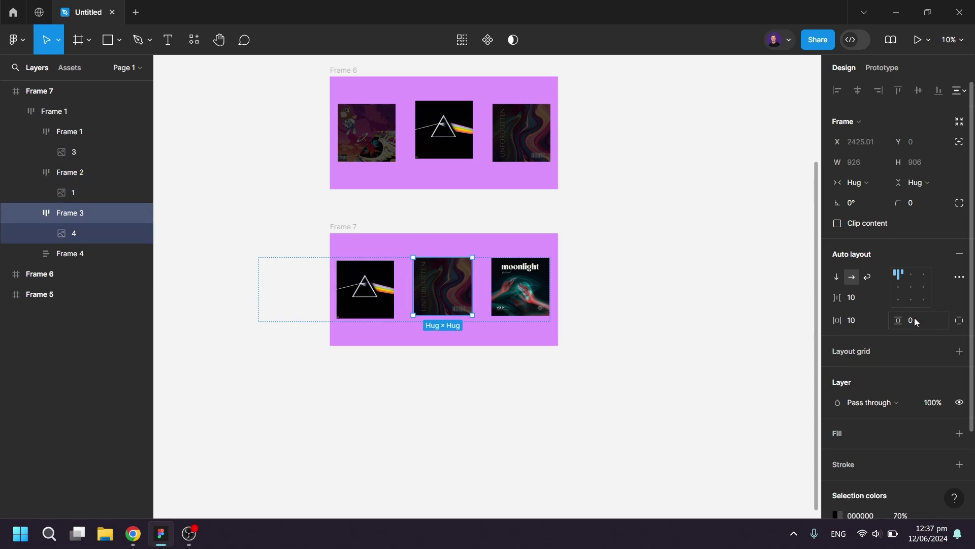
key("Return")
left_click(523, 299)
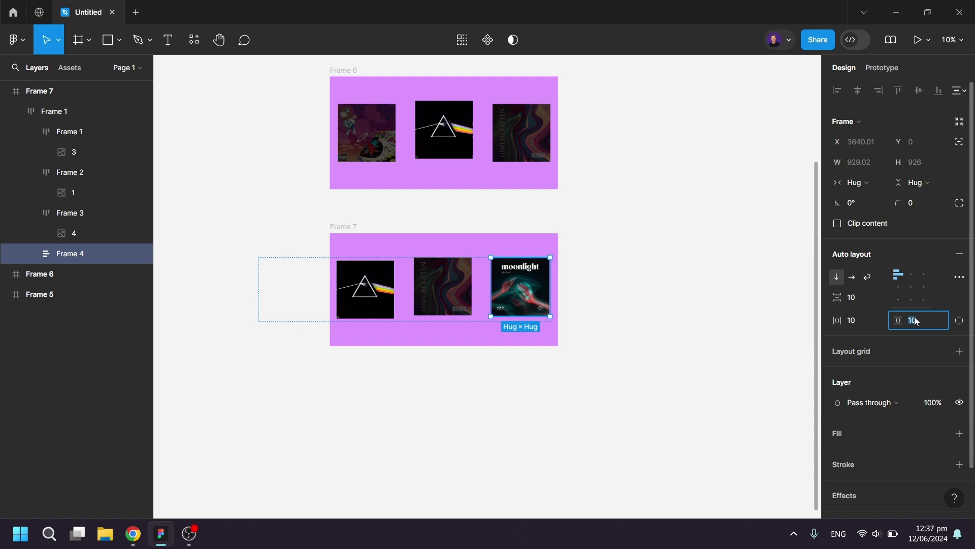
type("50")
key("Return")
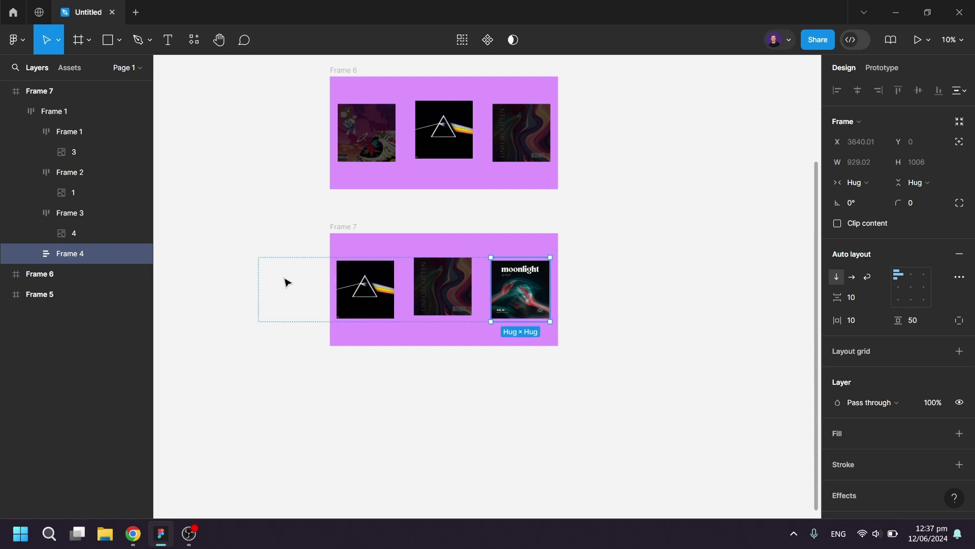
Dim the prism cover with a 70% black fill and remove Unforgotten's dark fill.
left_click(362, 292)
left_click(362, 292)
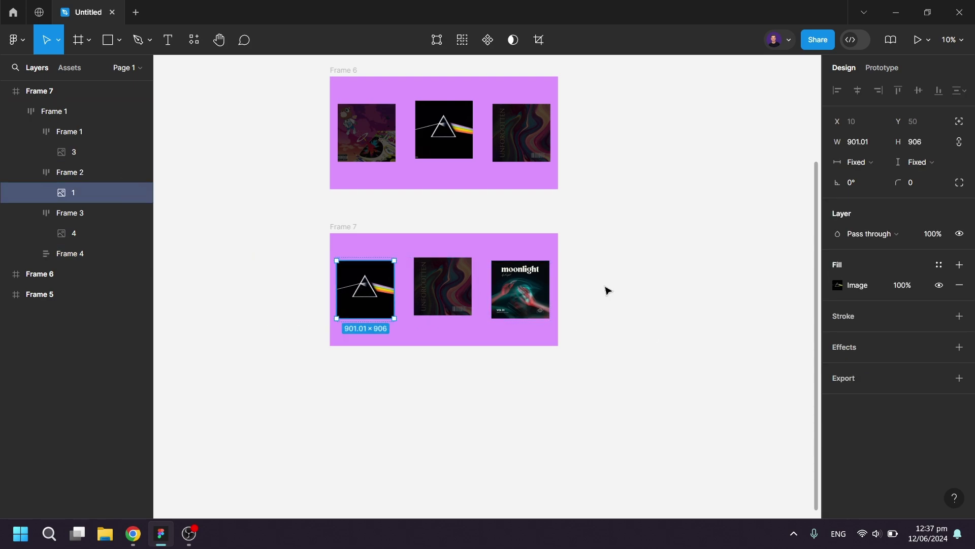
left_click(959, 265)
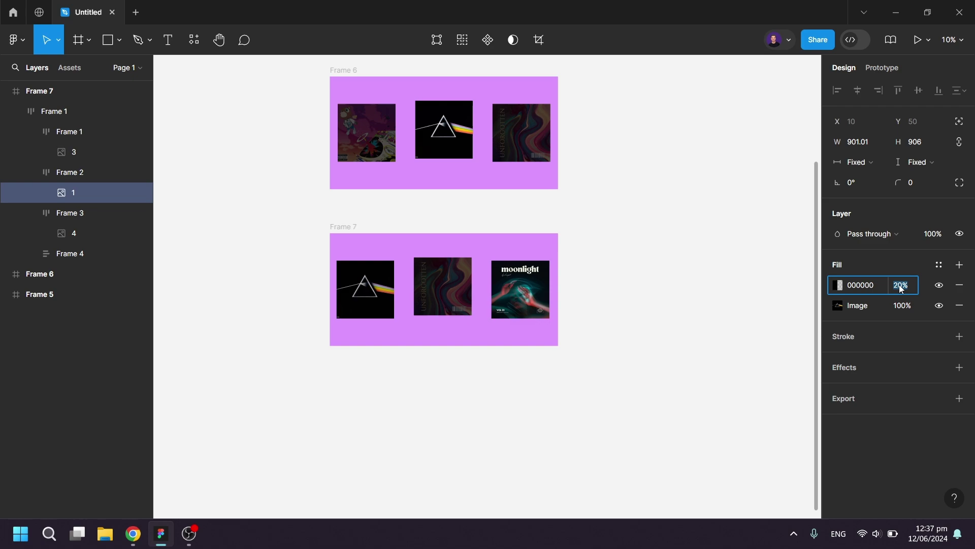
type("70")
key("Return")
left_click(437, 297)
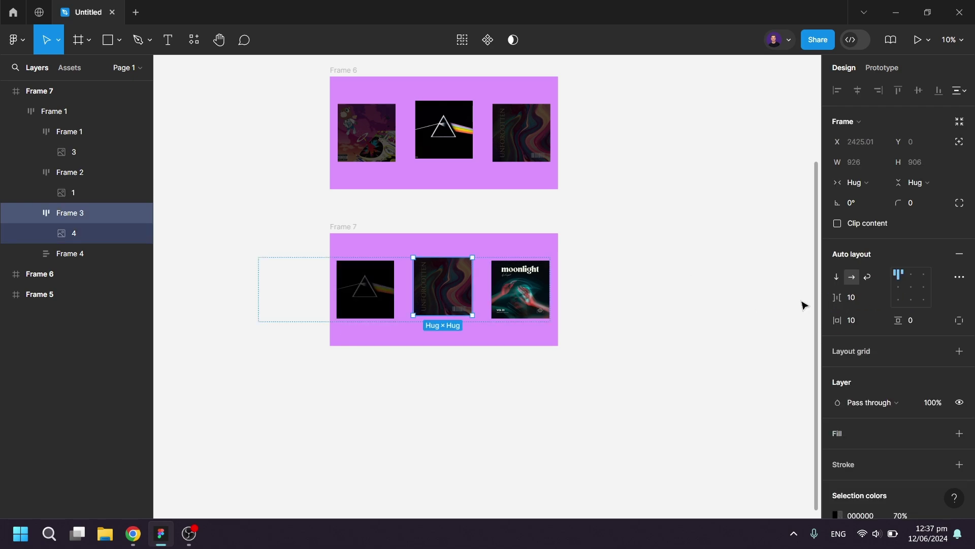
left_click(444, 287)
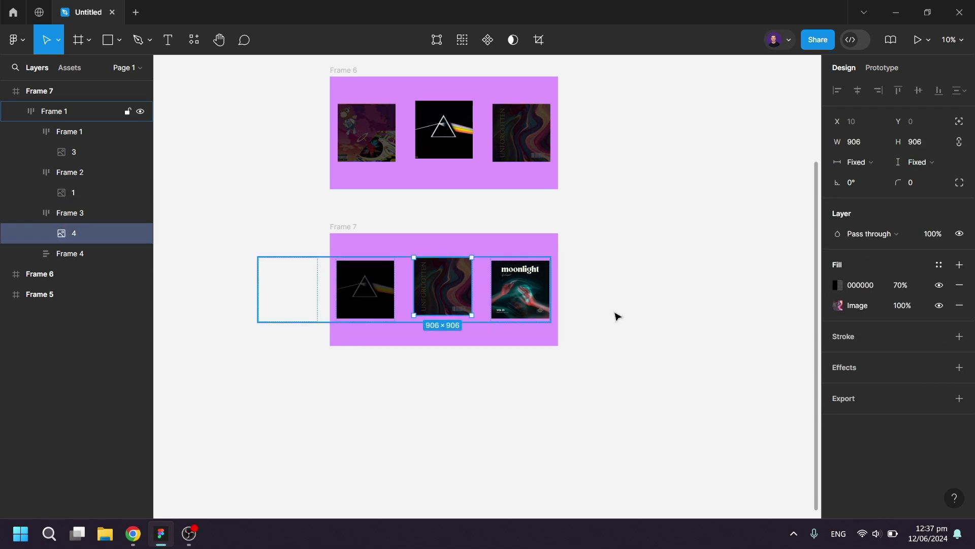
left_click(960, 285)
Dim the moonlight cover with a 70% black overlay fill.
left_click(542, 301)
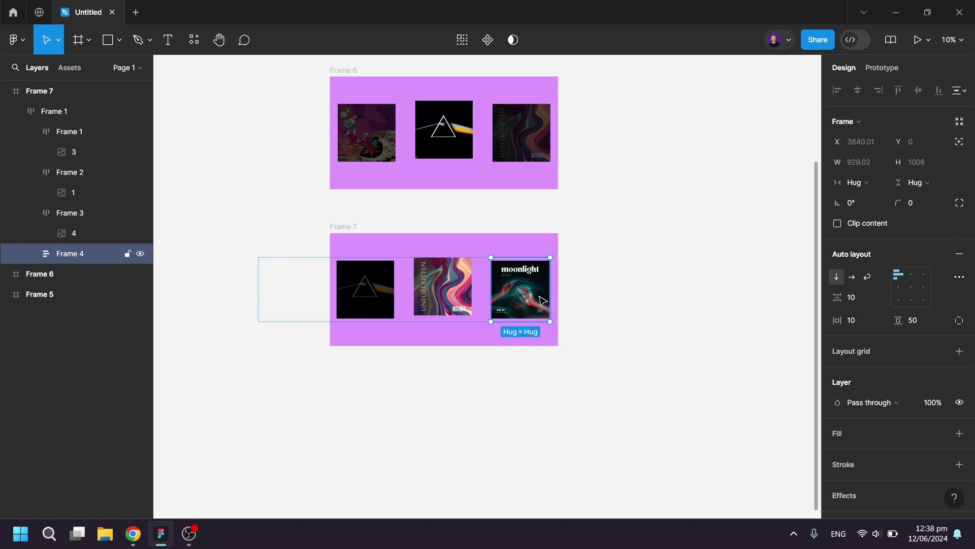
left_click(543, 301)
left_click(959, 266)
left_click(902, 292)
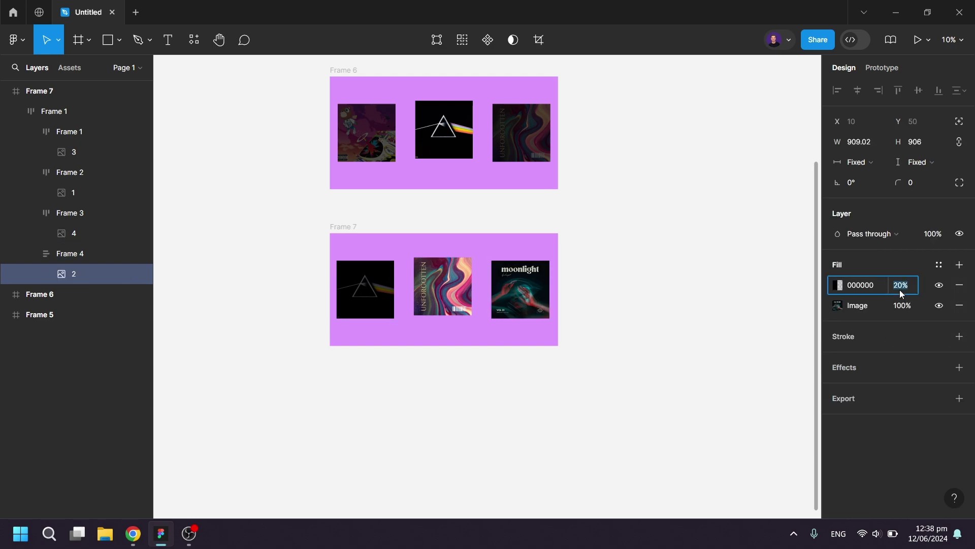
type("70")
key("Return")
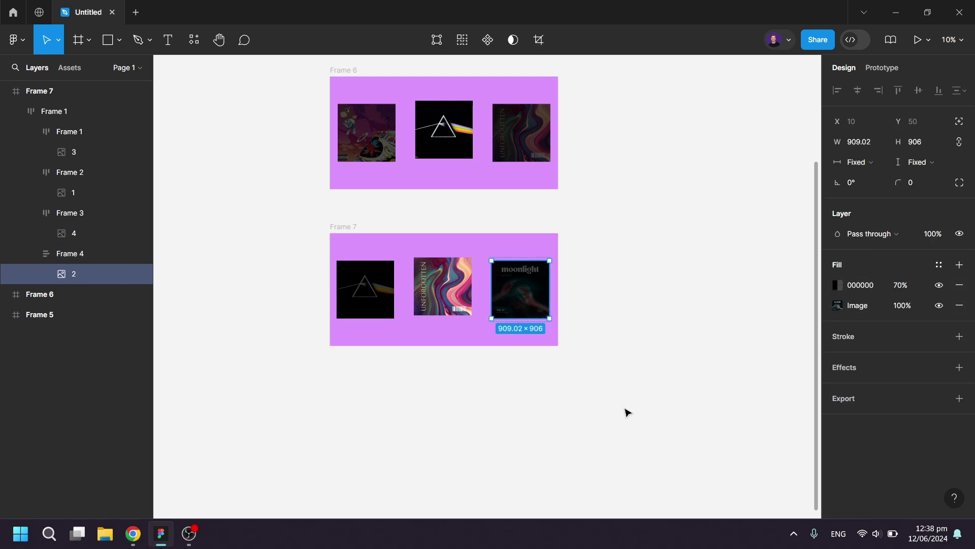
left_click(598, 430)
scroll(592, 432, "down", 1)
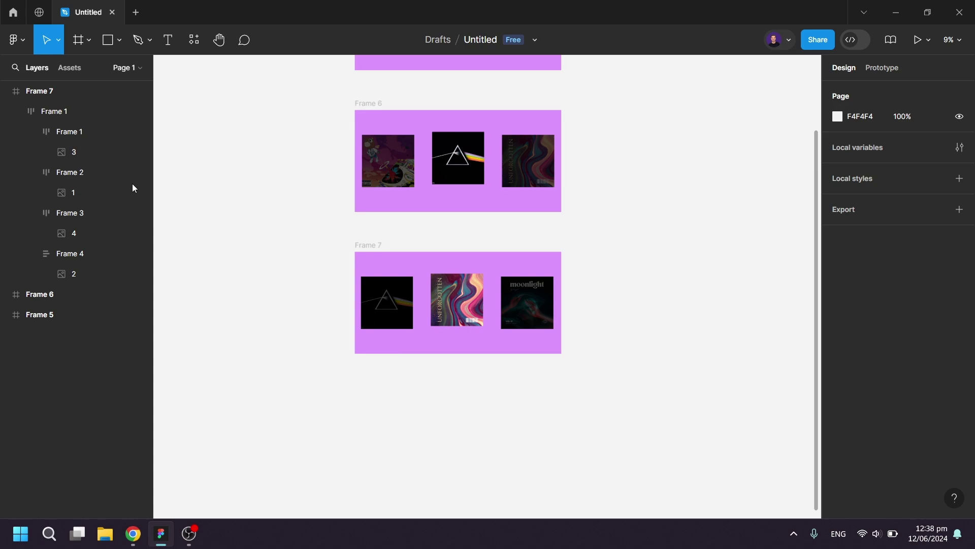
Duplicate Frame 7 as Frame 8, placed directly below it.
left_click(6, 91)
left_click(33, 92)
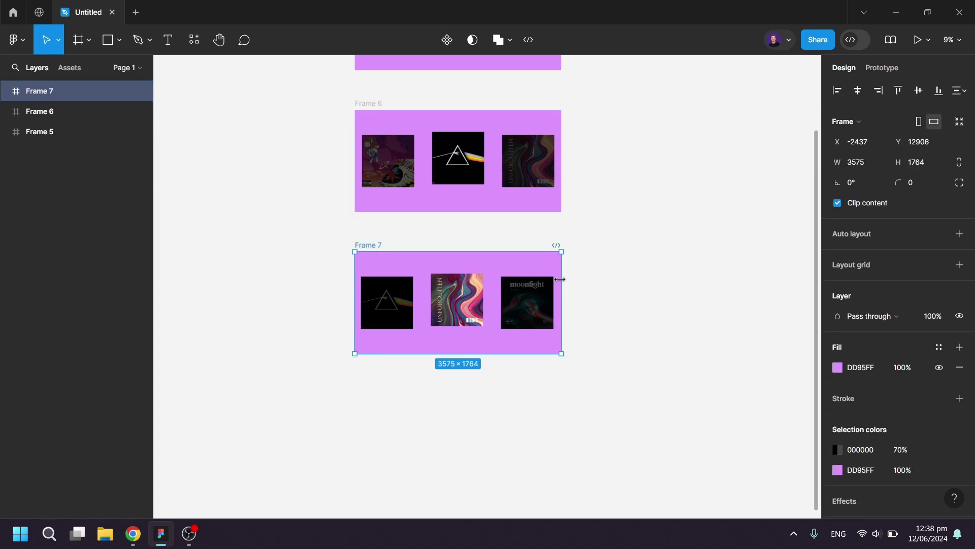
left_click_drag(522, 268, 520, 409)
Slide Frame 8's cover row left so UNFORGOTTEN leads, followed by moonlight.
scroll(601, 431, "down", 2)
scroll(553, 344, "down", 1)
scroll(490, 307, "up", 3)
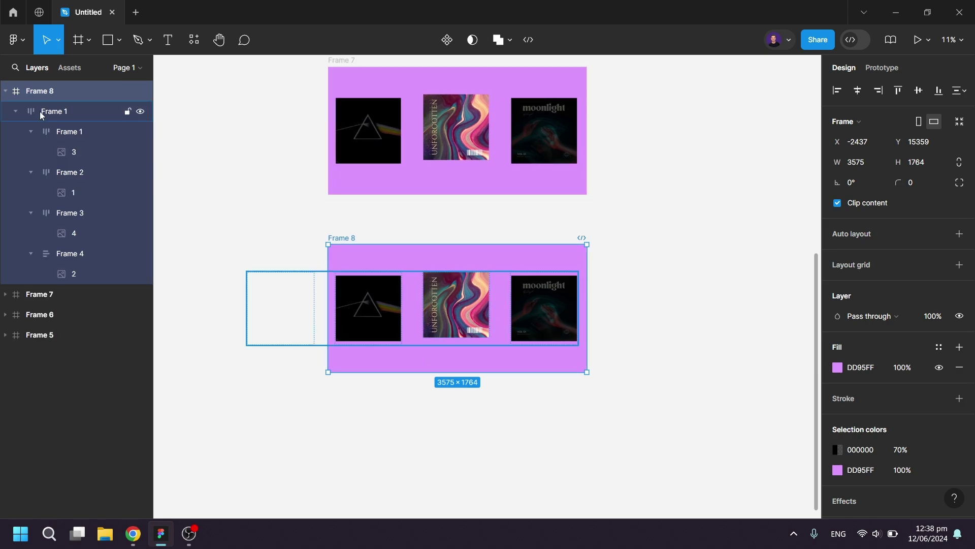
left_click(42, 115)
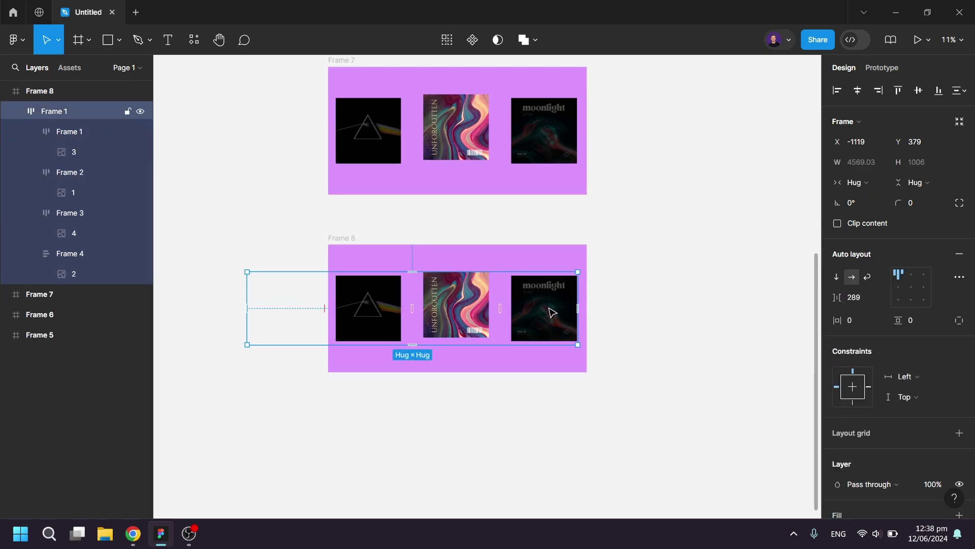
left_click_drag(552, 312, 467, 311)
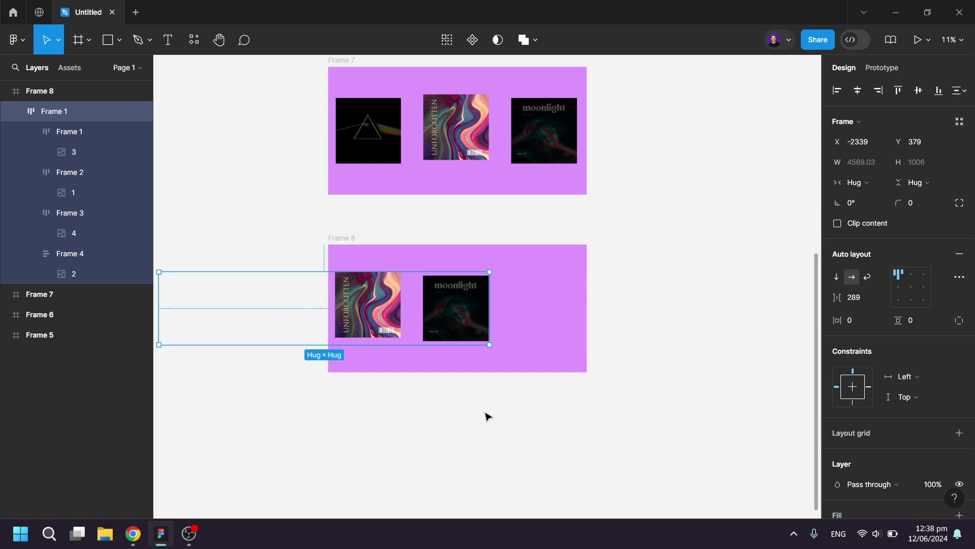
In Frame 8, set UNFORGOTTEN's top padding to 50 and moonlight's to 0.
left_click(364, 310)
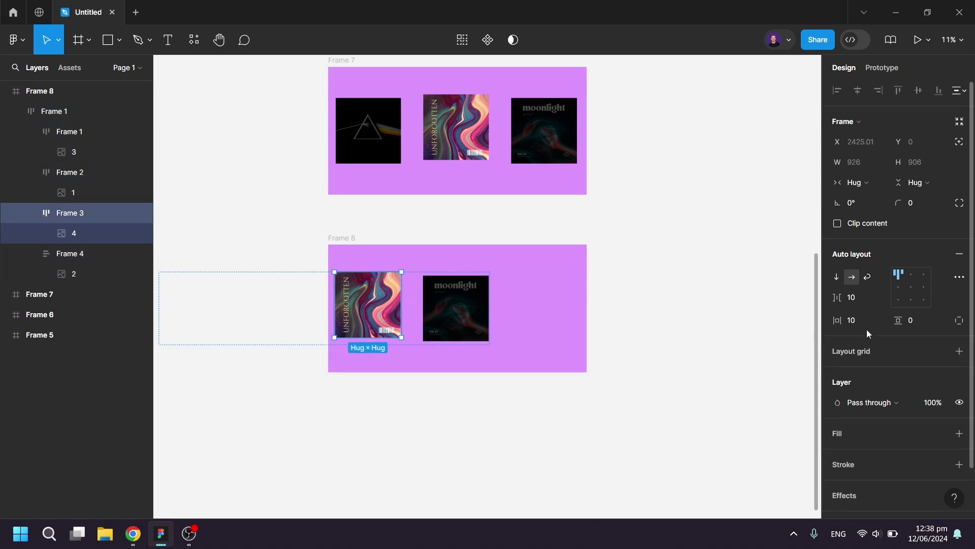
type("50")
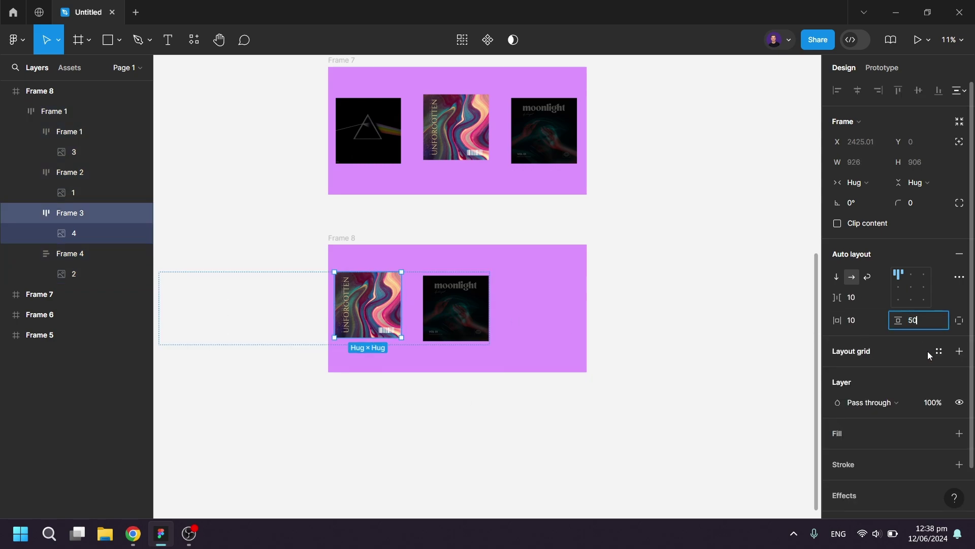
key("Return")
left_click(437, 304)
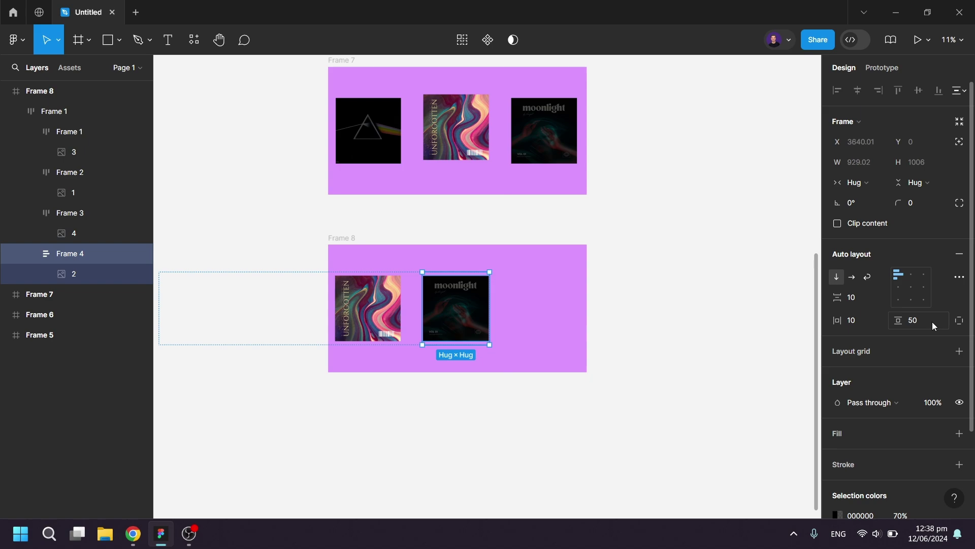
type("0")
key("Return")
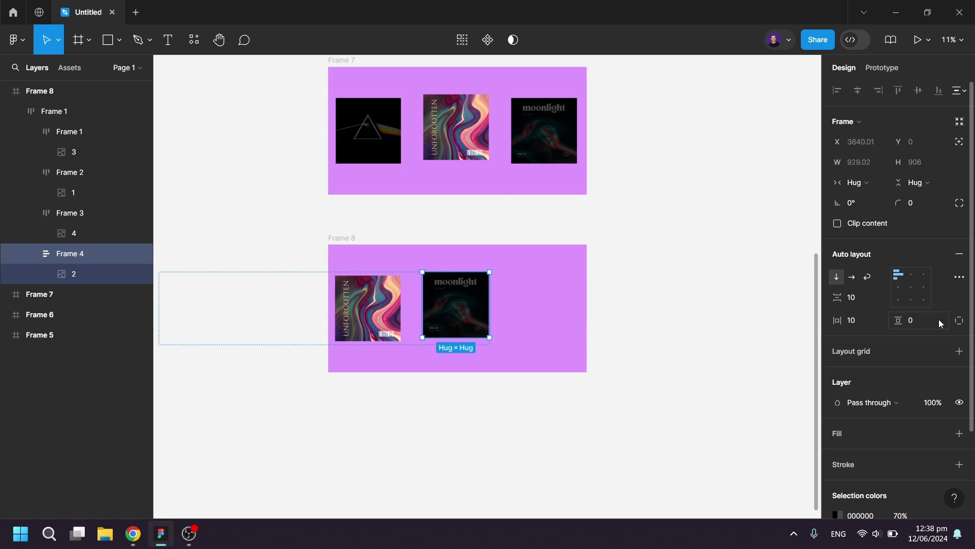
Remove moonlight's dark fill and give UNFORGOTTEN a 70% black overlay.
left_click(449, 304)
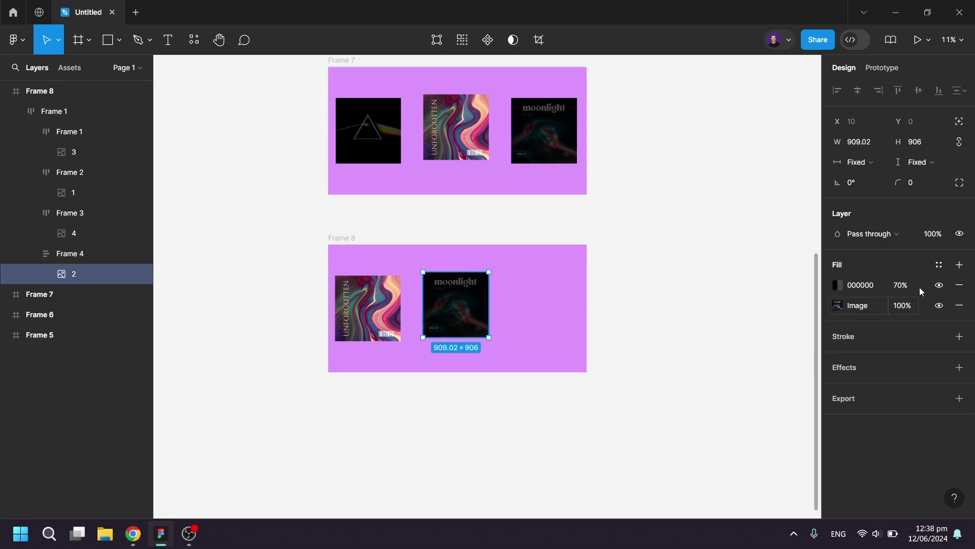
left_click(964, 286)
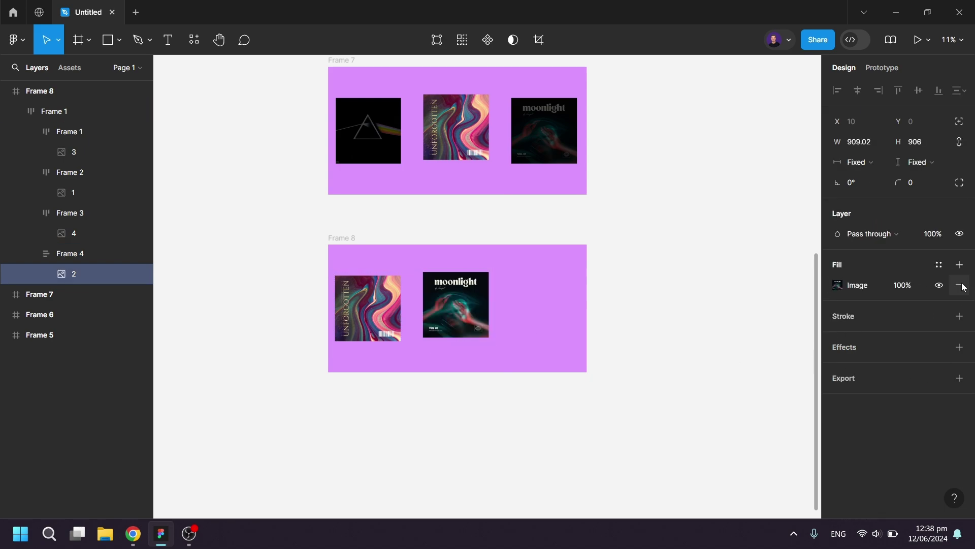
left_click(393, 301)
left_click(393, 302)
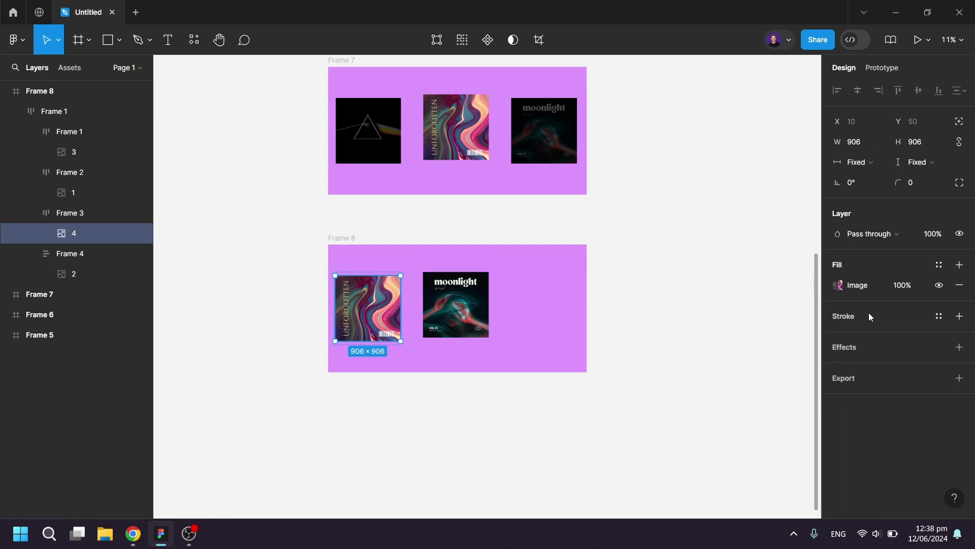
left_click(959, 265)
left_click(900, 287)
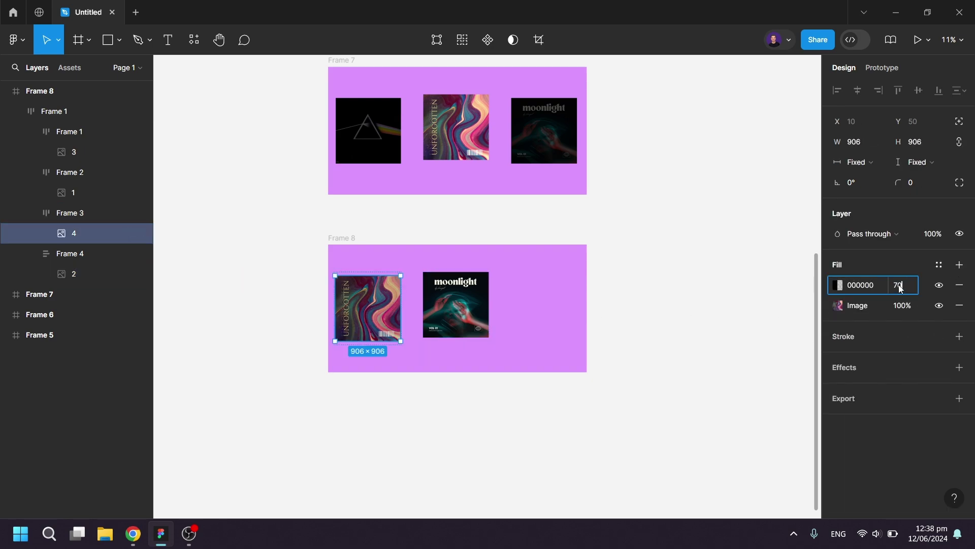
key("Return")
Zoom out to bring Frames 5 and 6 into view and collapse Frame 8's nested layers.
left_click(642, 374)
scroll(642, 376, "down", 3)
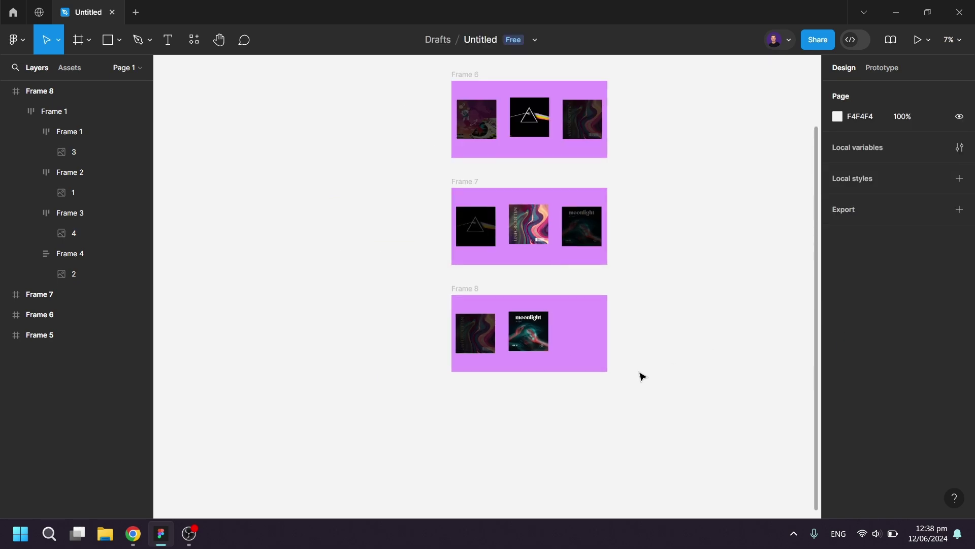
scroll(689, 288, "up", 3)
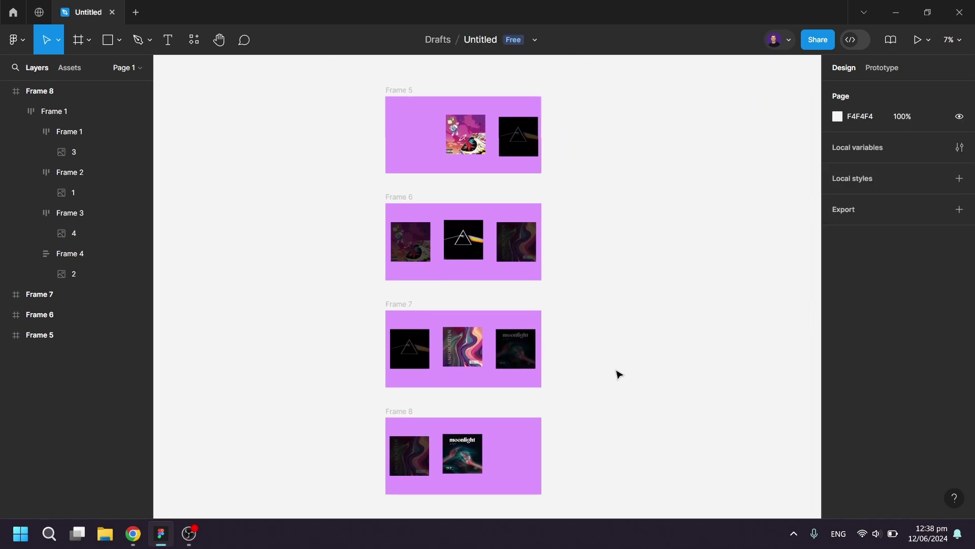
scroll(483, 206, "up", 3)
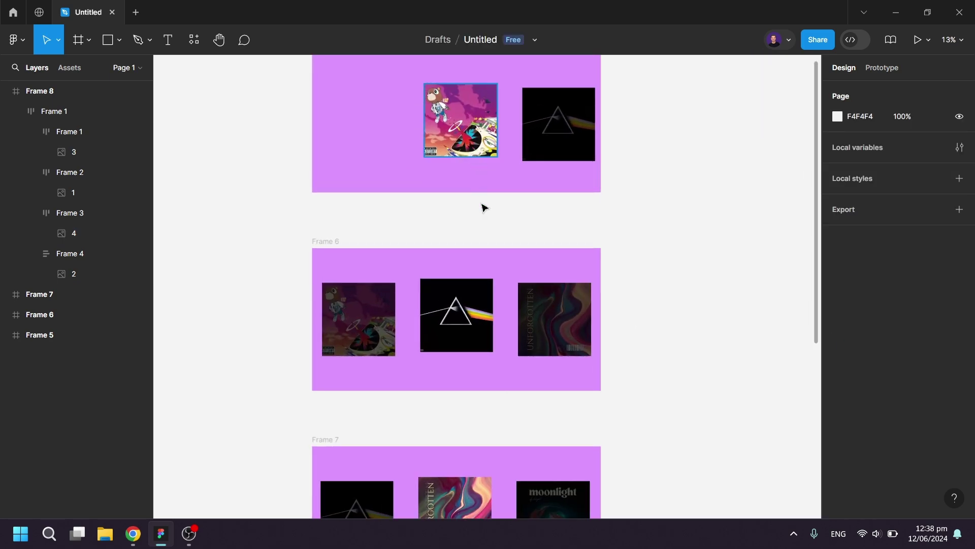
scroll(480, 265, "up", 1)
scroll(481, 265, "up", 2)
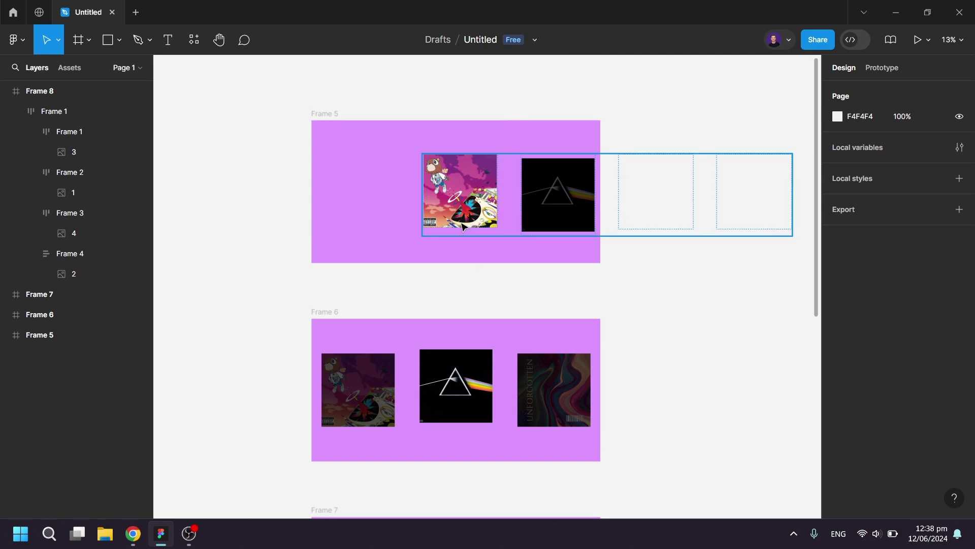
left_click(5, 92)
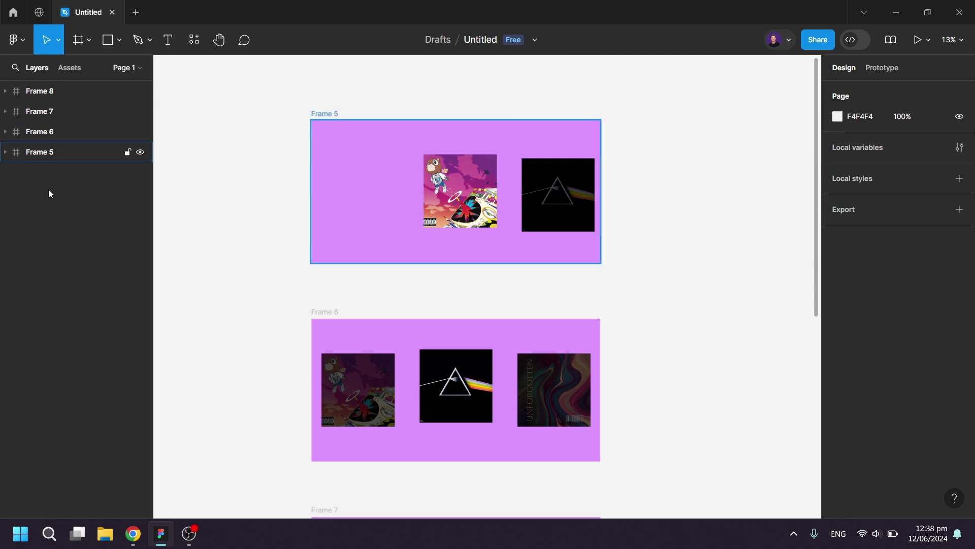
Rename Frames 5, 6, 7 and 8 to 1, 2, 3 and 4, then switch to Prototype.
double_click(50, 157)
type("1")
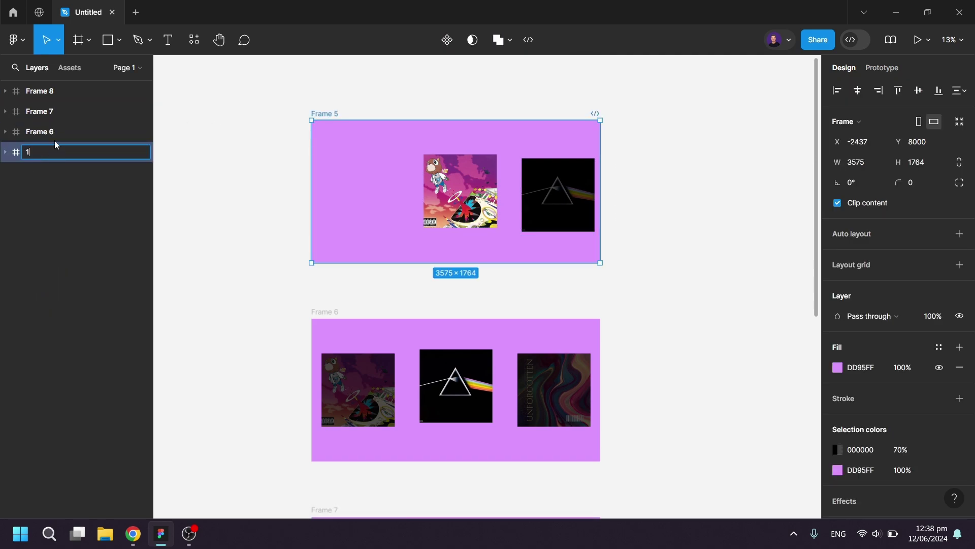
double_click(52, 132)
type("1")
key("BackSpace")
type("2")
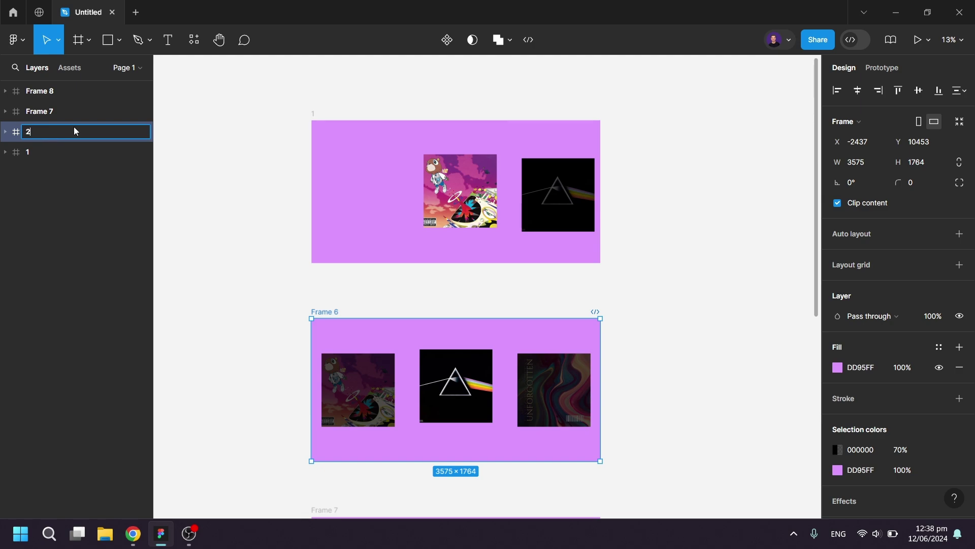
double_click(53, 111)
type("3")
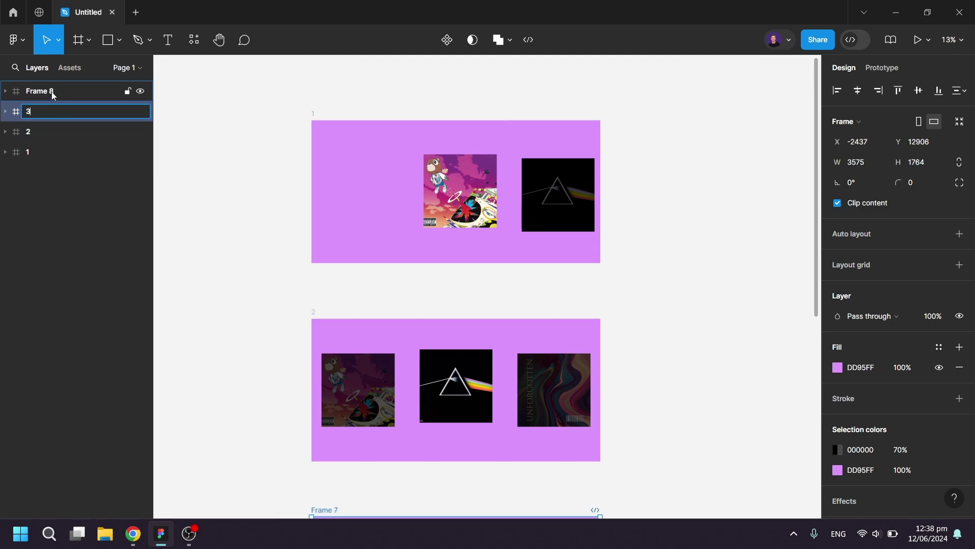
double_click(51, 92)
type("4")
left_click(270, 138)
left_click(882, 68)
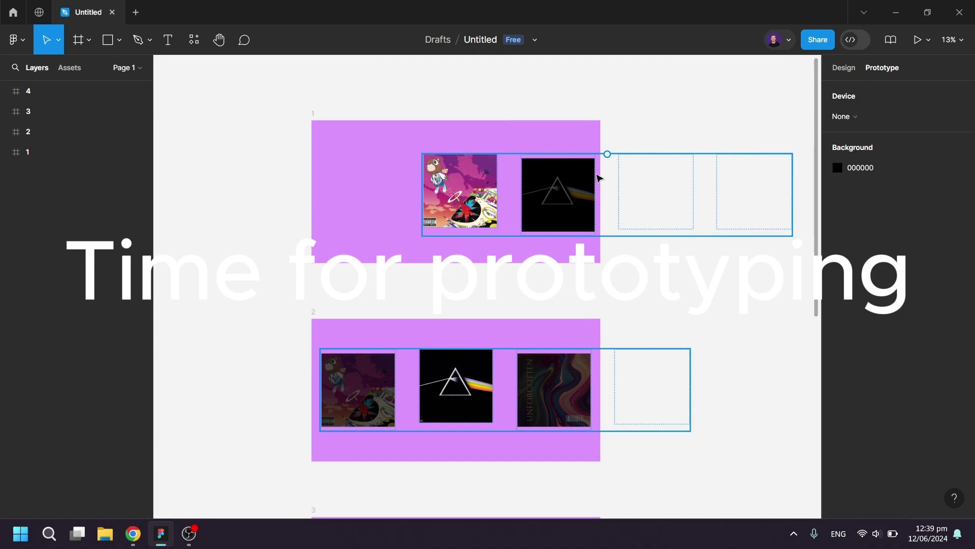
Link frame 1's cover row to frame 2 with an On drag trigger.
left_click(608, 233)
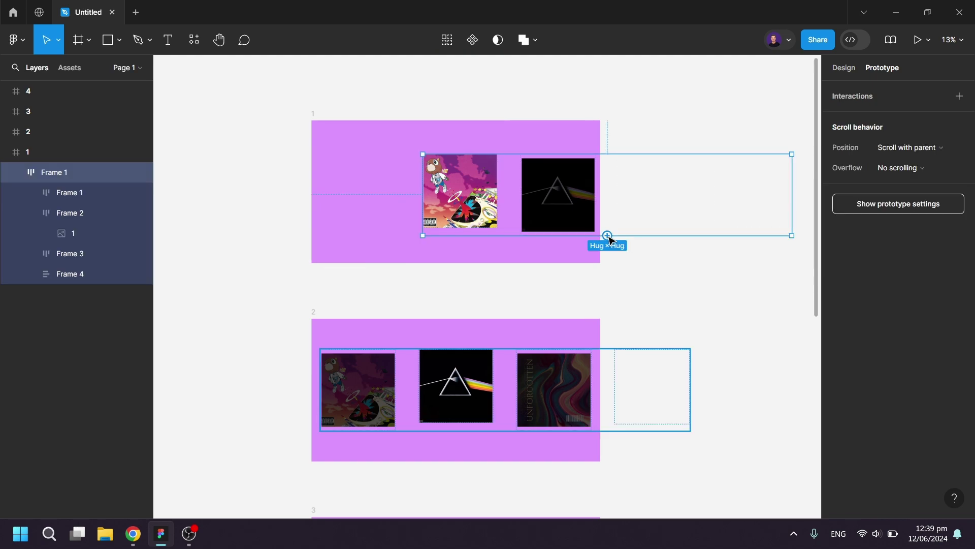
left_click_drag(608, 235, 453, 341)
left_click(404, 346)
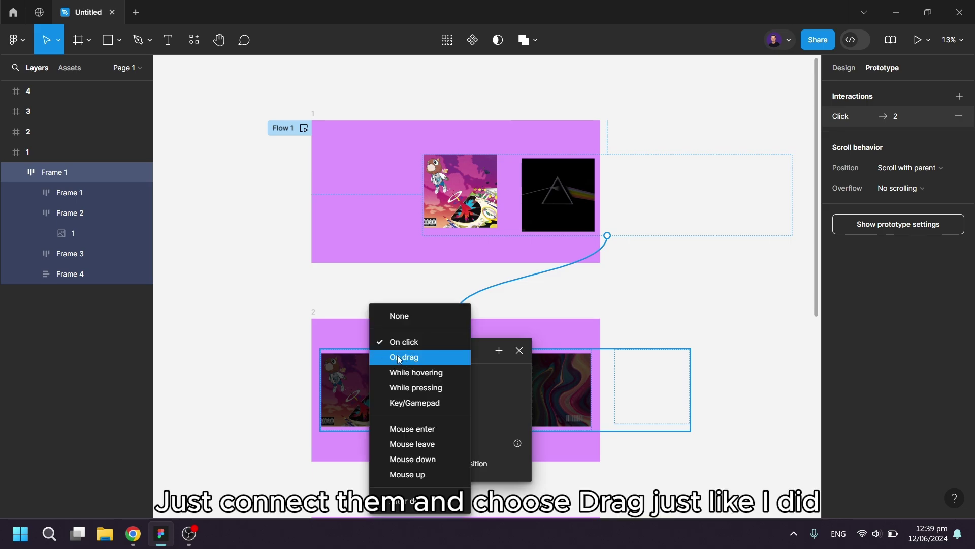
left_click(426, 358)
scroll(452, 388, "down", 1)
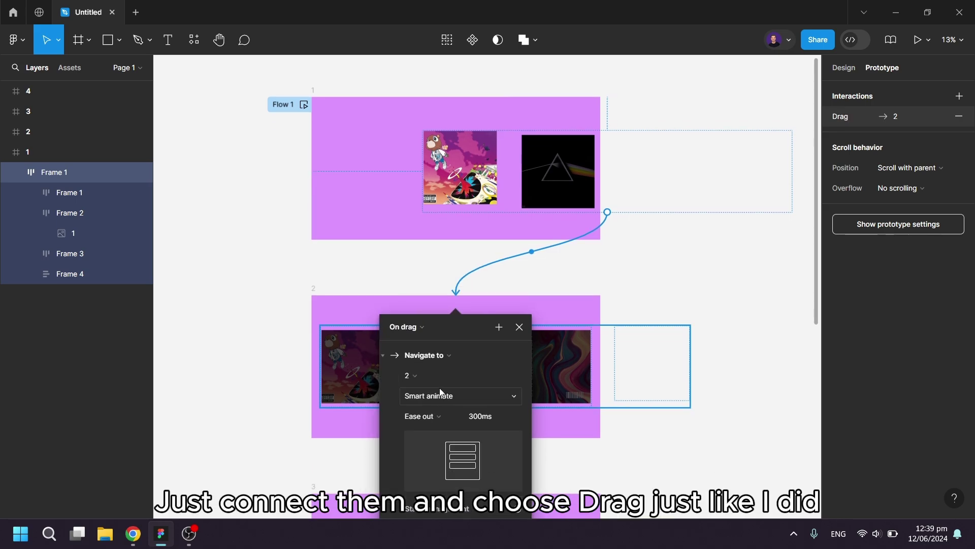
left_click(518, 320)
Link frame 2's cover row back to frame 1 on drag, with smart animate and ease out.
left_click(477, 346)
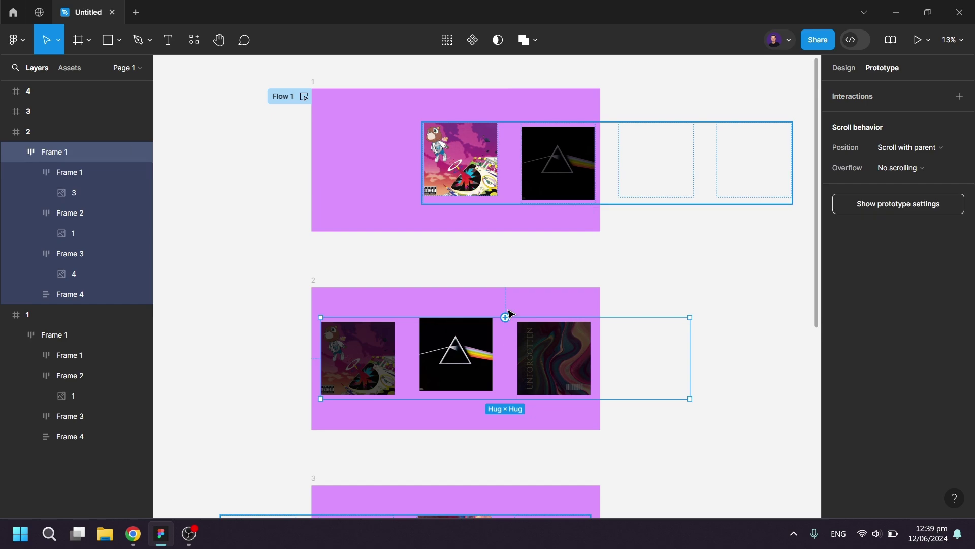
left_click_drag(504, 317, 548, 231)
left_click(414, 268)
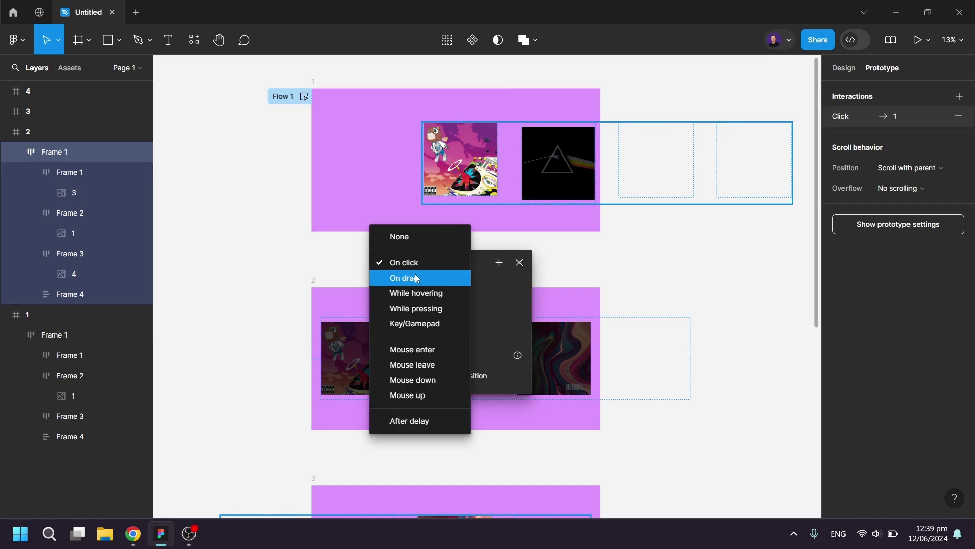
left_click(413, 277)
left_click(434, 332)
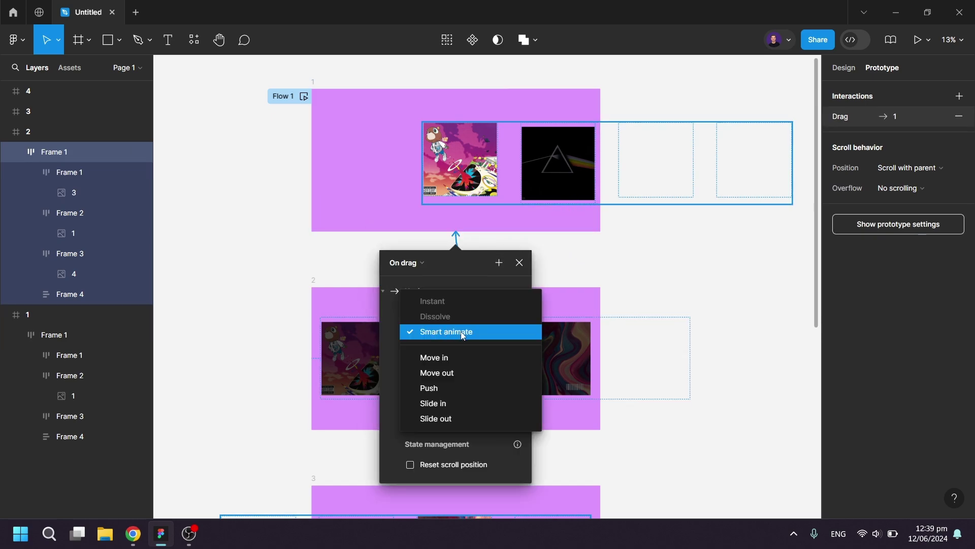
left_click(434, 331)
left_click(426, 352)
left_click(459, 339)
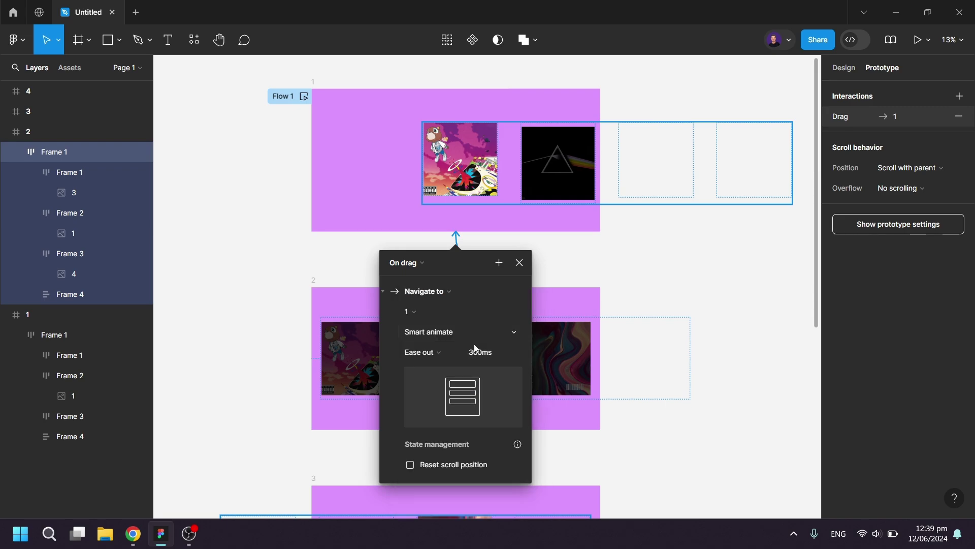
left_click(520, 263)
Link slide 2's carousel to slide 3 on drag, with smart animate and ease out 300ms.
scroll(519, 277, "down", 3)
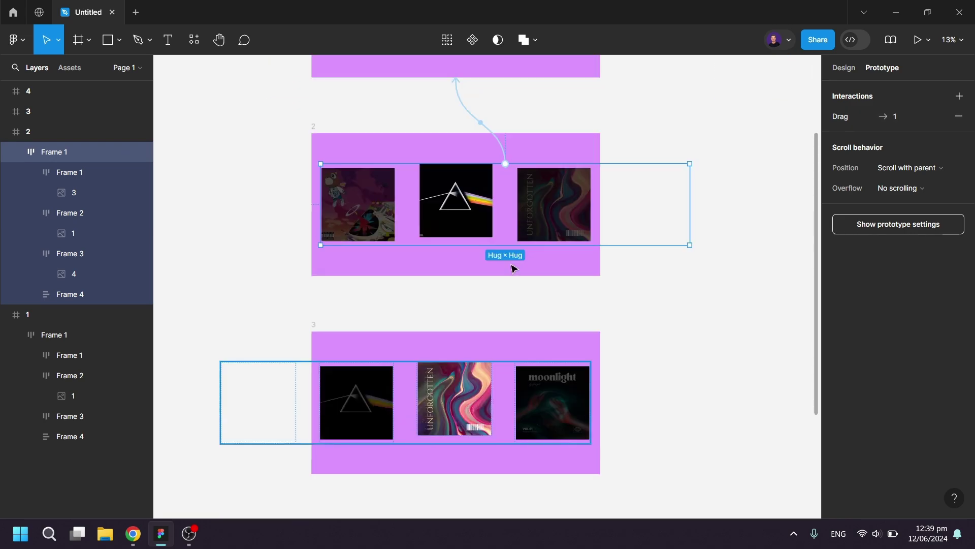
left_click_drag(487, 290, 443, 362)
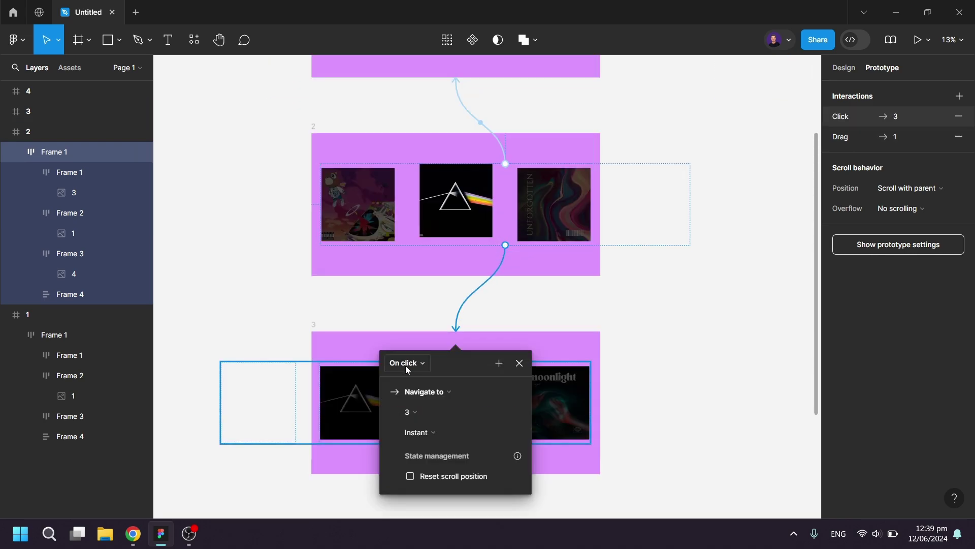
left_click(405, 365)
left_click(410, 355)
scroll(429, 373, "down", 1)
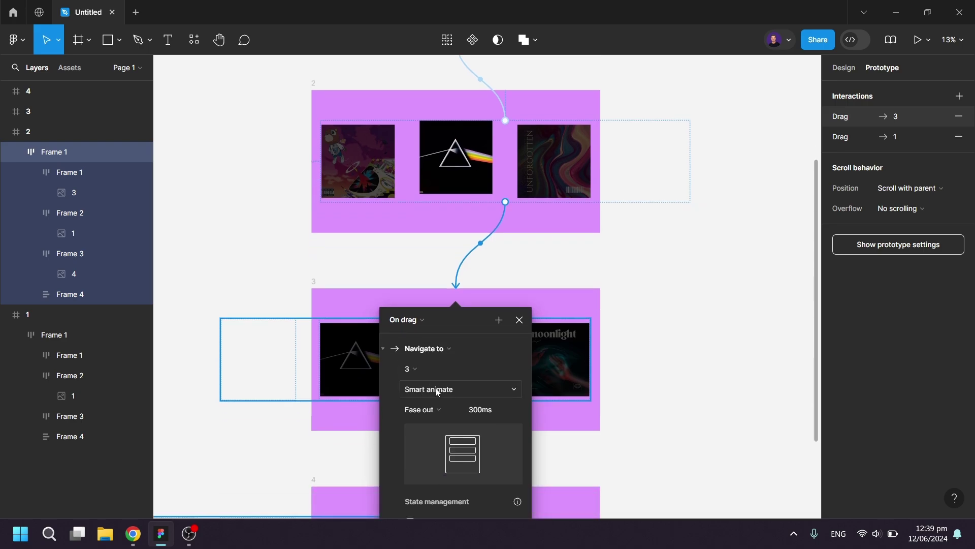
left_click(438, 392)
left_click(470, 386)
left_click(431, 408)
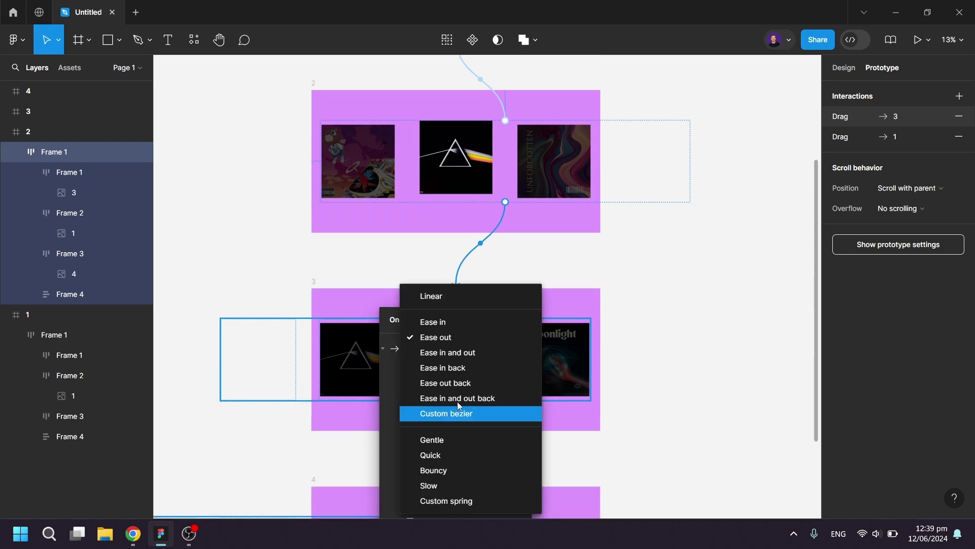
left_click(464, 338)
left_click(523, 322)
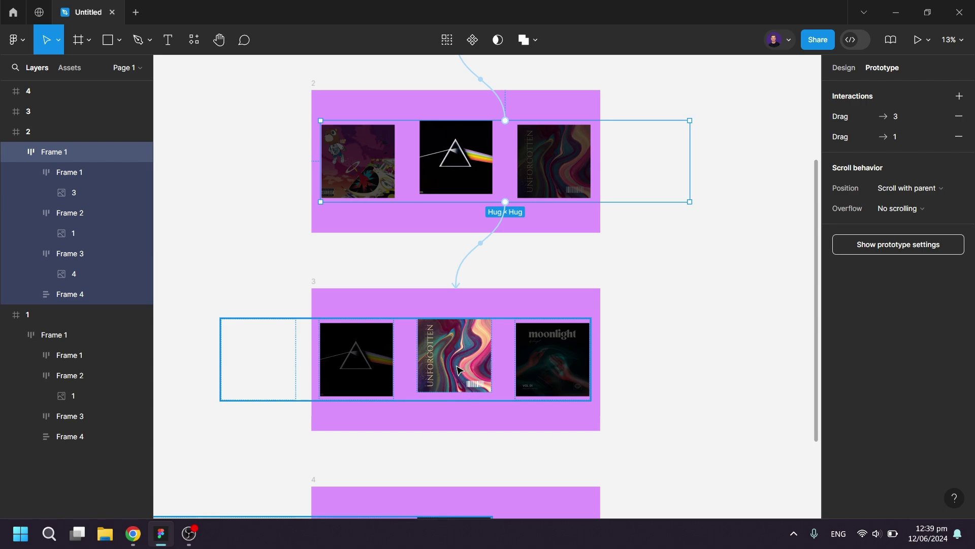
Link slide 3's album row back to slide 2 with an On drag trigger.
scroll(460, 369, "down", 2)
left_click(465, 324)
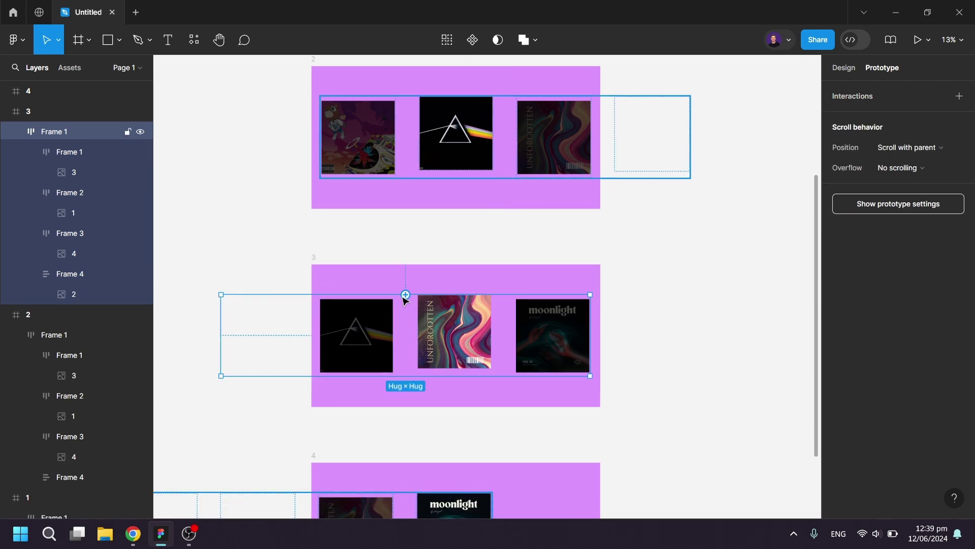
left_click_drag(406, 294, 500, 168)
left_click(404, 240)
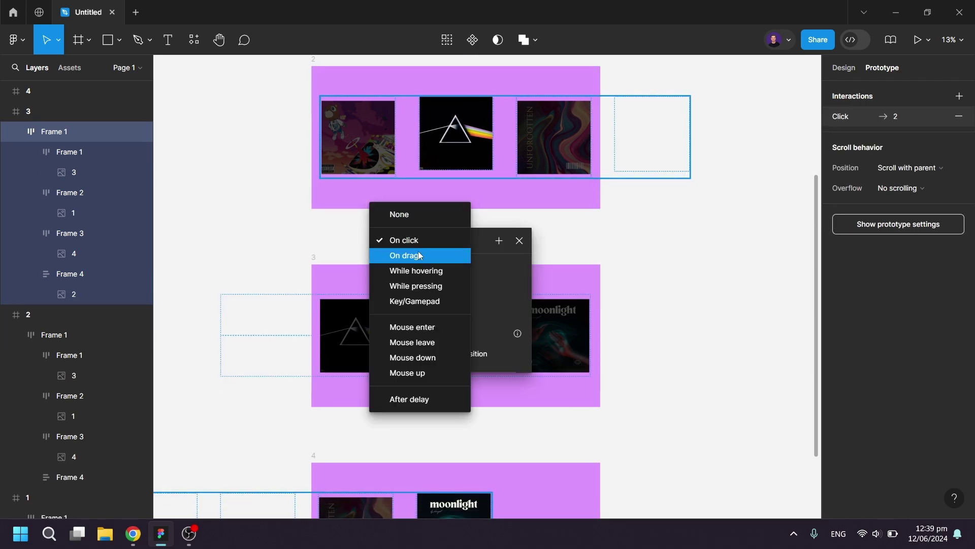
left_click(419, 255)
left_click(519, 240)
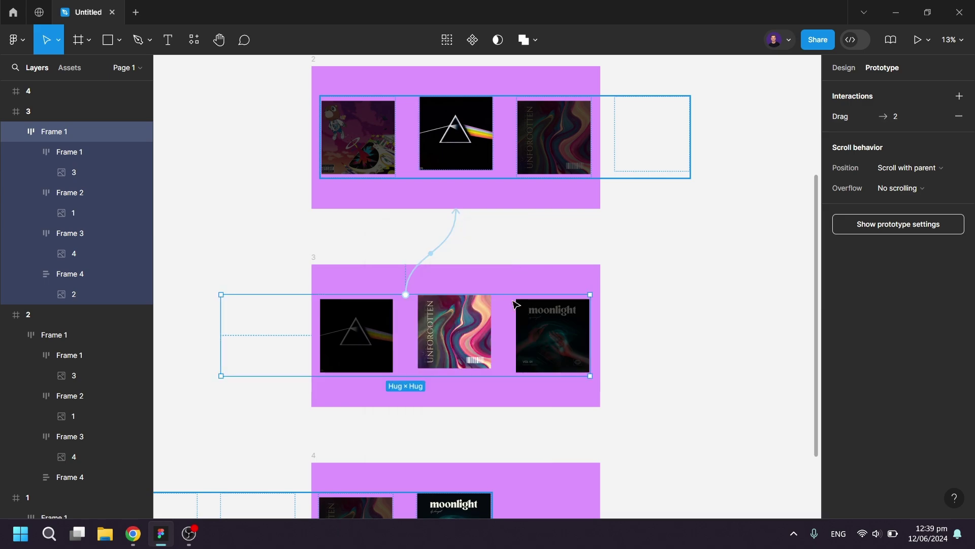
Link slide 3's album row forward to slide 4 with an On drag trigger.
left_click_drag(405, 377, 433, 477)
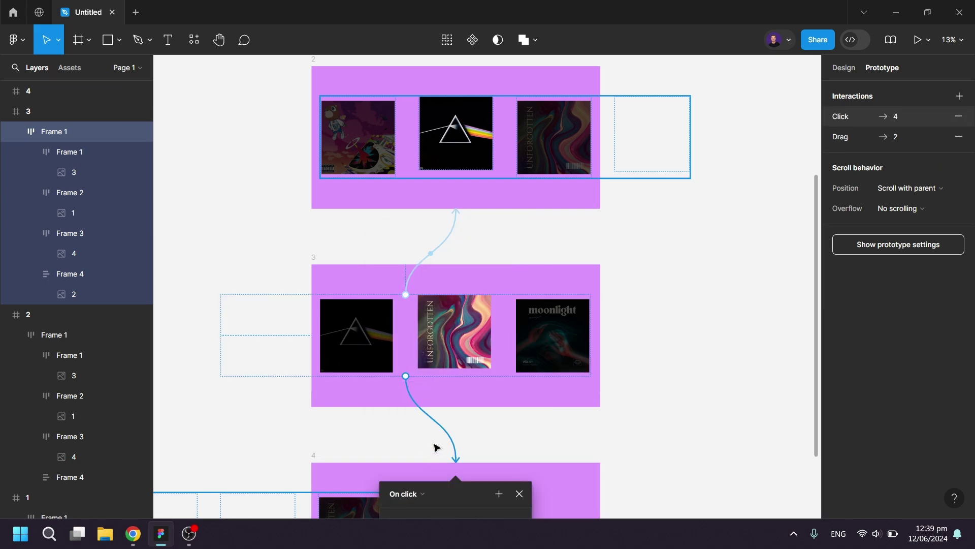
left_click(414, 267)
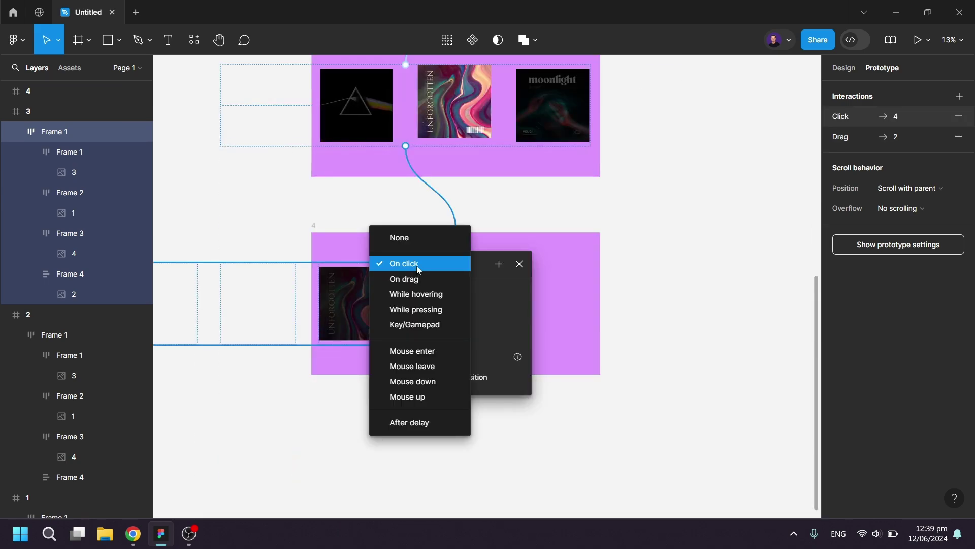
left_click(418, 281)
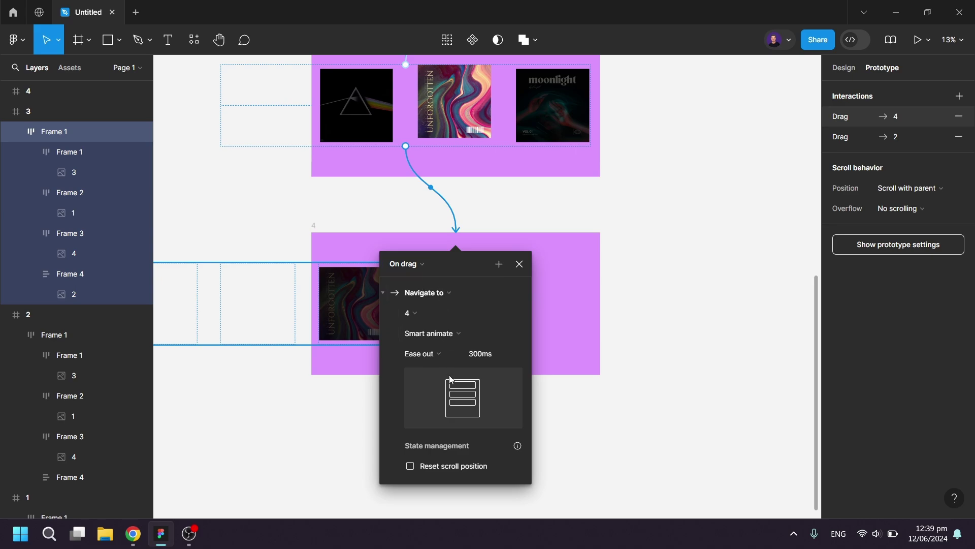
left_click(518, 265)
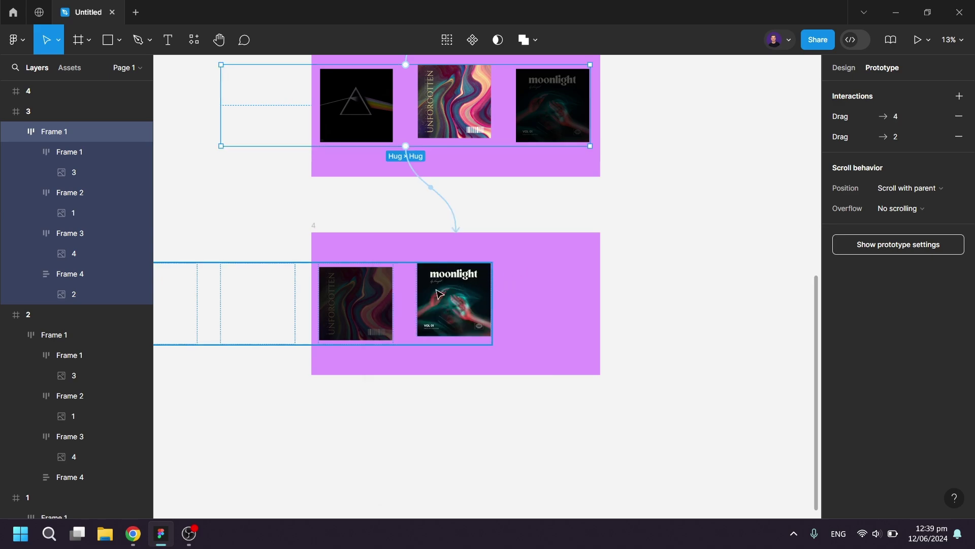
Link slide 4's album row back to slide 3 with an On drag trigger.
left_click(311, 268)
left_click_drag(307, 263, 442, 155)
left_click(416, 214)
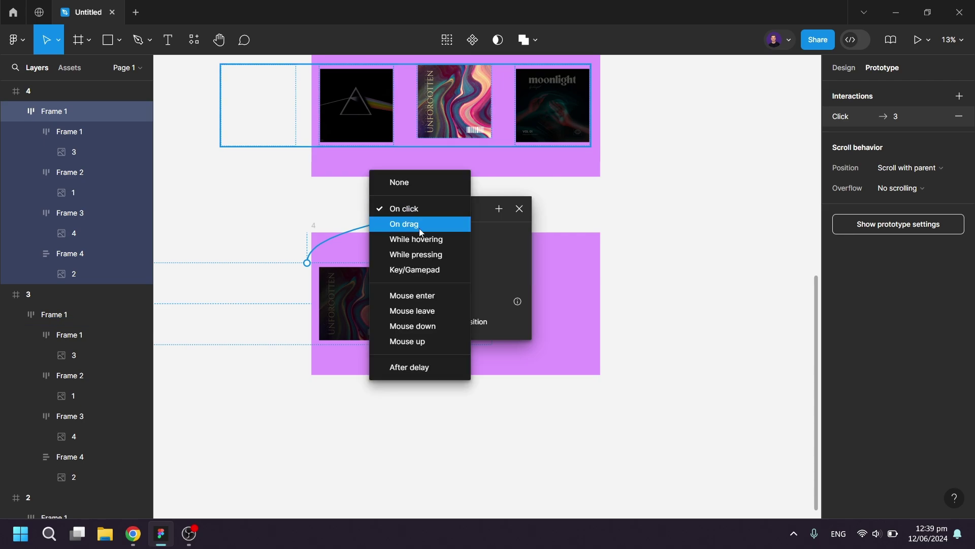
left_click(420, 224)
left_click(519, 209)
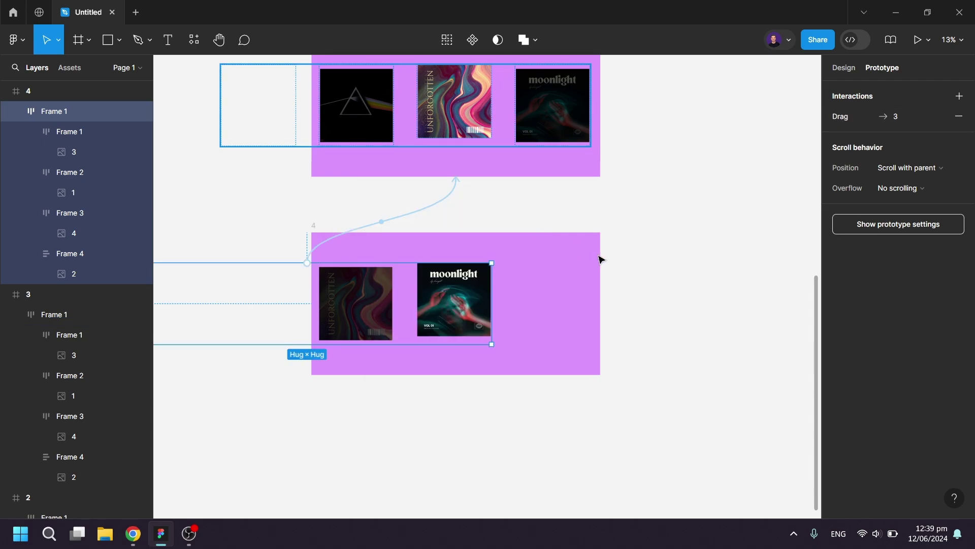
scroll(611, 240, "down", 4)
scroll(611, 239, "down", 3)
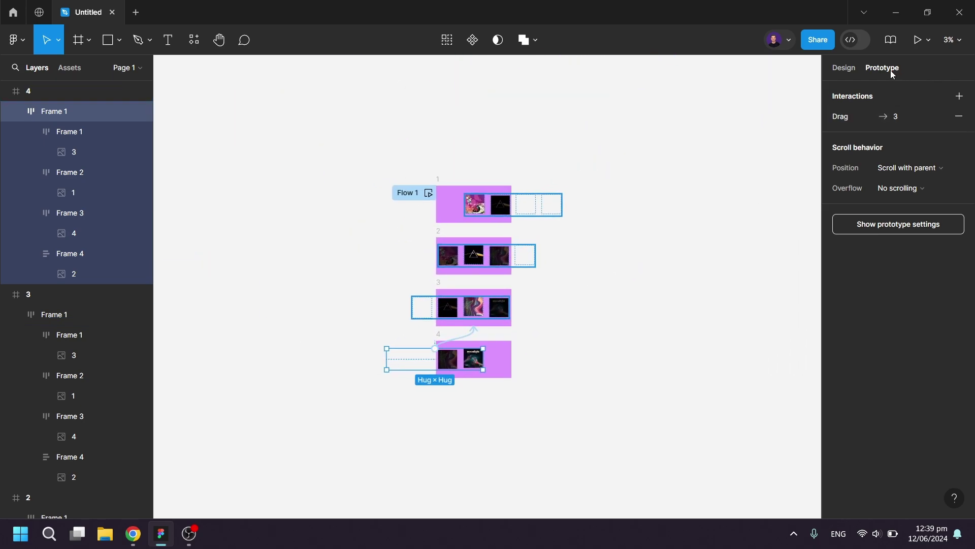
Zoom around the canvas to review the drag connections, including slide 4's link.
left_click(687, 189)
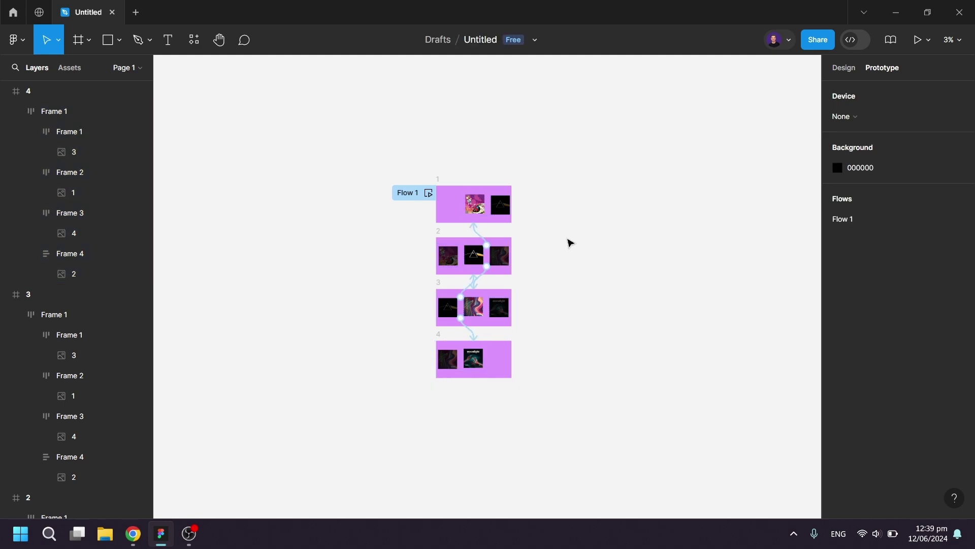
scroll(570, 243, "up", 3)
scroll(489, 320, "up", 1)
scroll(528, 218, "down", 3)
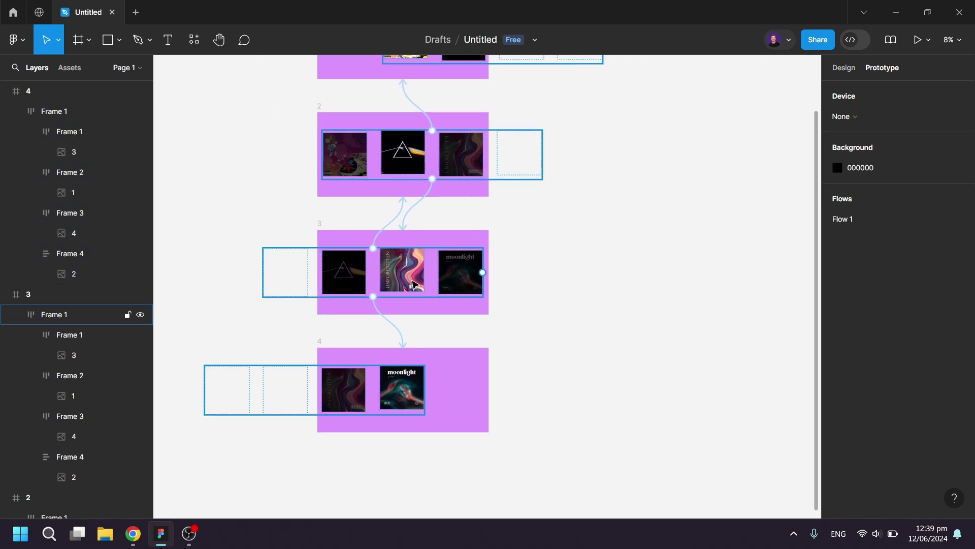
left_click(391, 387)
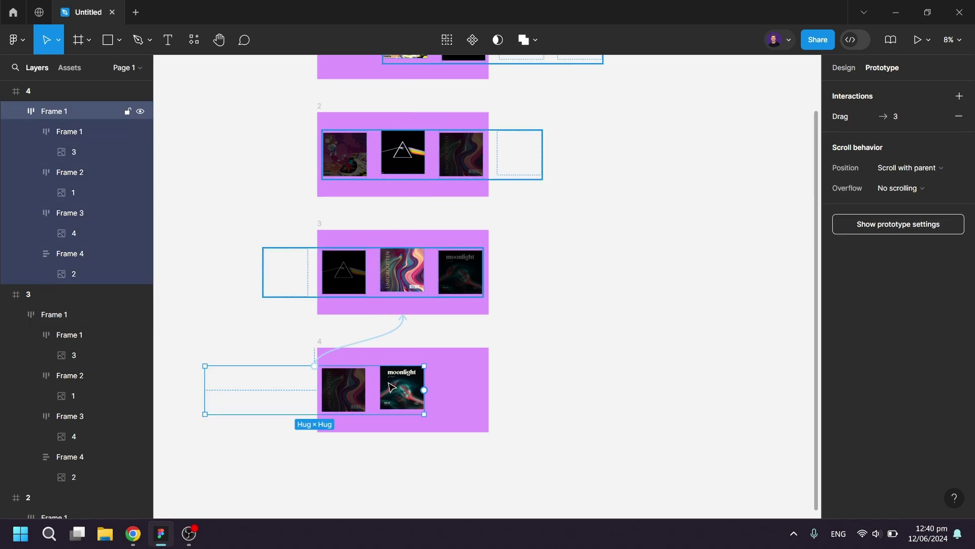
left_click(581, 294)
scroll(582, 294, "down", 3)
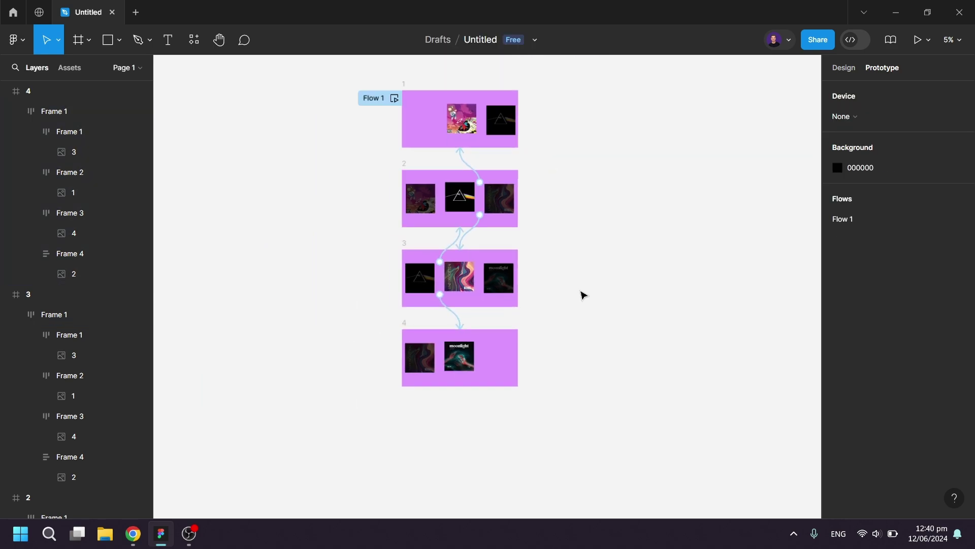
scroll(580, 295, "up", 1)
Collapse the layer groups of slides 4, 3 and 2.
left_click(13, 97)
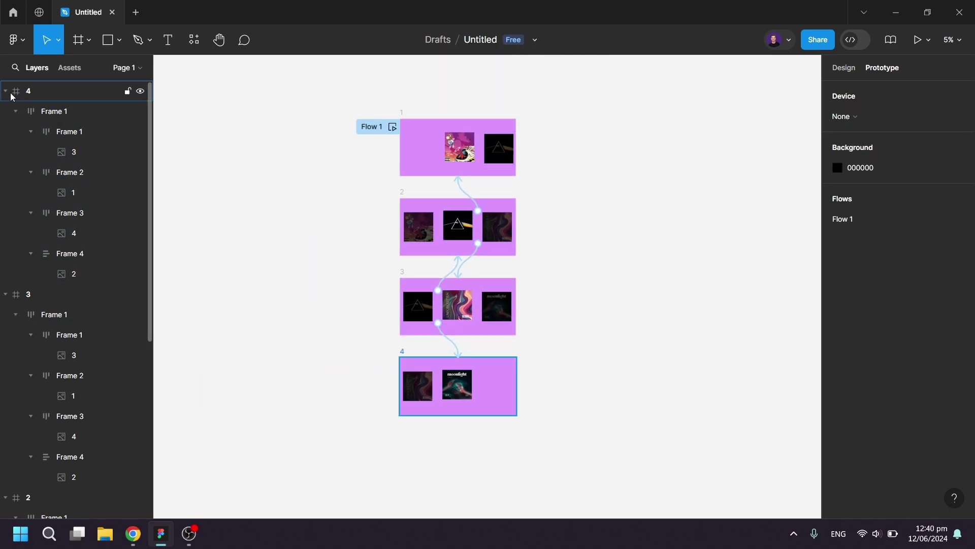
left_click(6, 92)
left_click(5, 111)
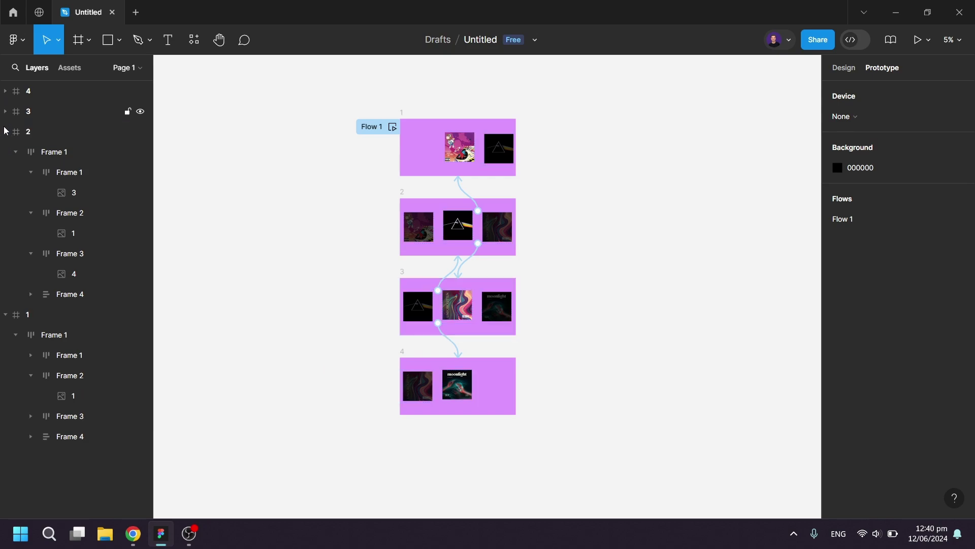
left_click(4, 132)
Collapse slide 1's layers, then present fit-to-screen and swipe the carousel back and forth.
left_click(5, 152)
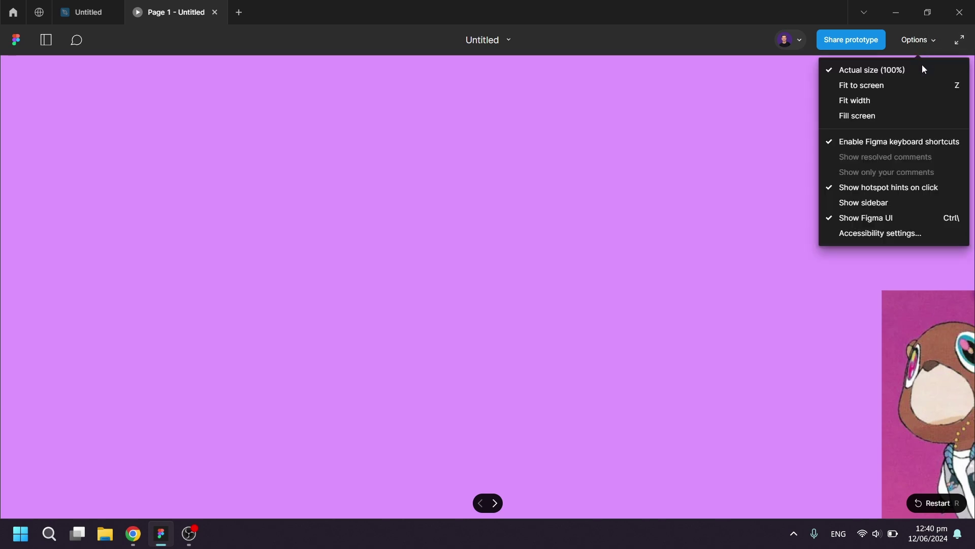
left_click(910, 84)
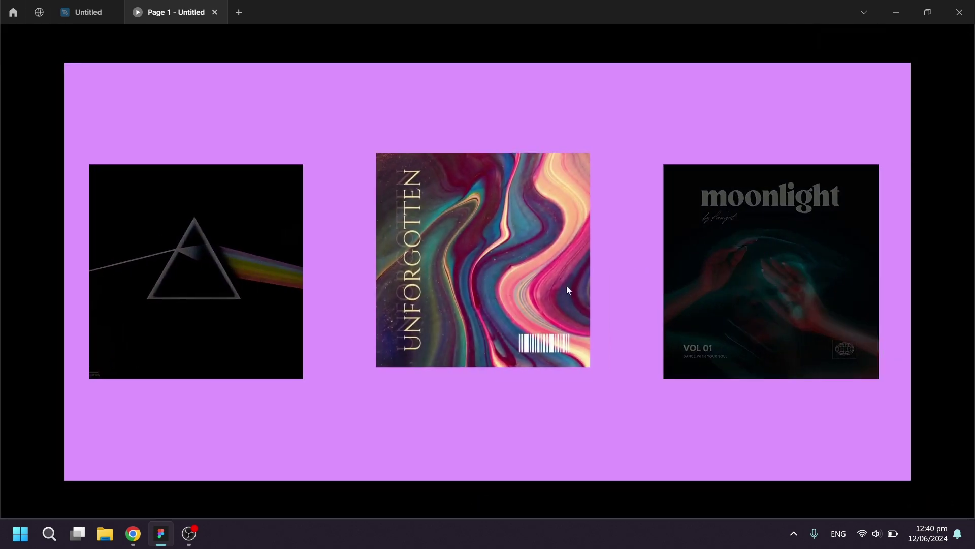
left_click_drag(732, 274, 719, 254)
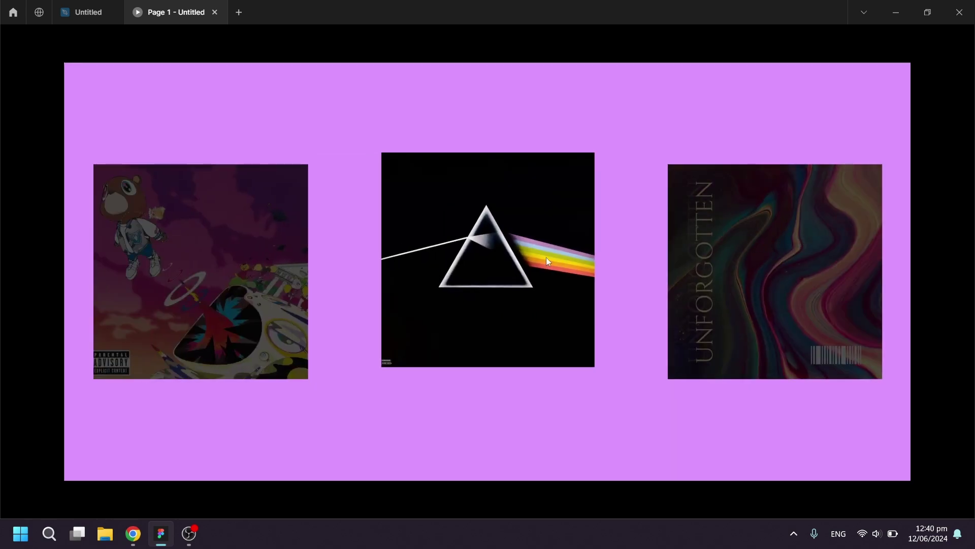
mouse_move(547, 257)
left_mouse_down()
mouse_move(857, 242)
mouse_move(560, 252)
left_mouse_up()
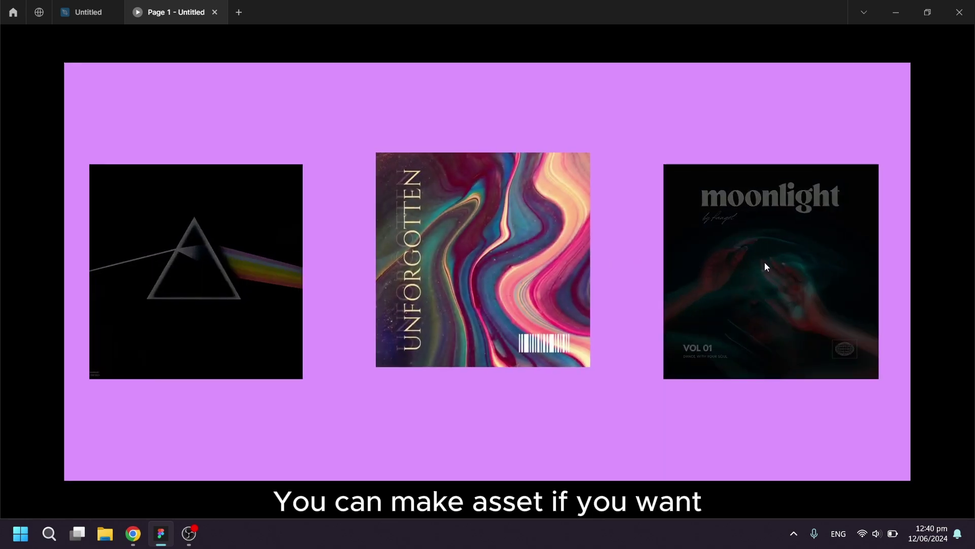
left_click_drag(764, 262, 513, 264)
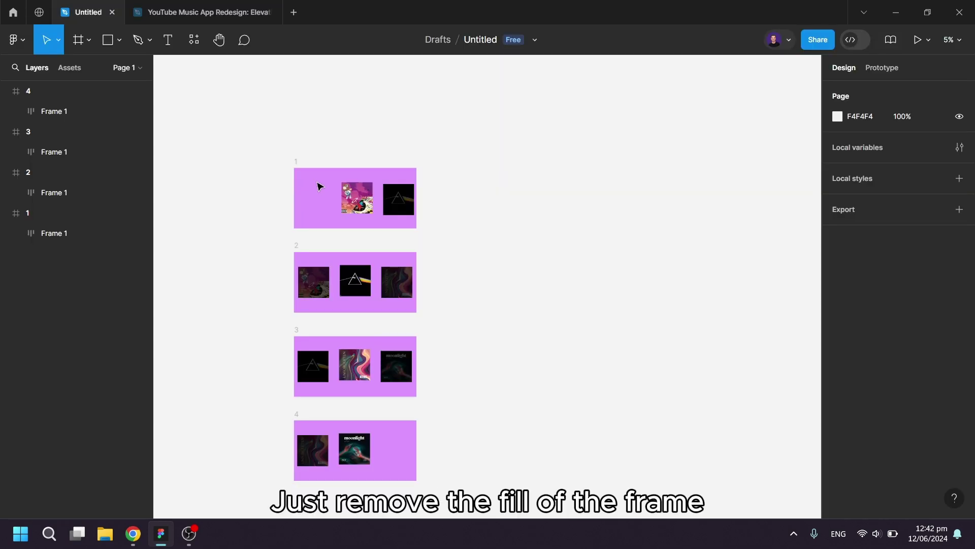
left_click(318, 187)
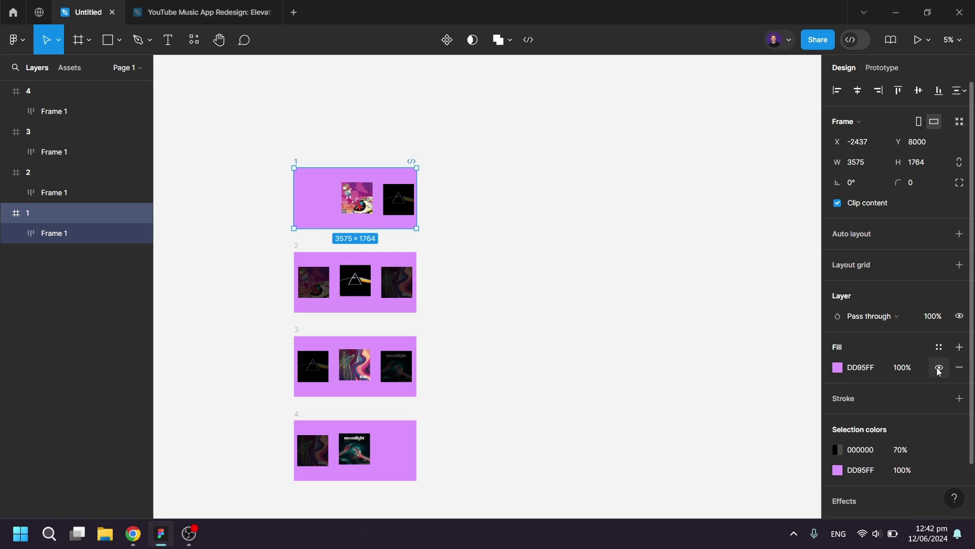
Delete the DD95FF purple fill from slide frames 1 through 4, leaving only the album covers.
left_click(959, 370)
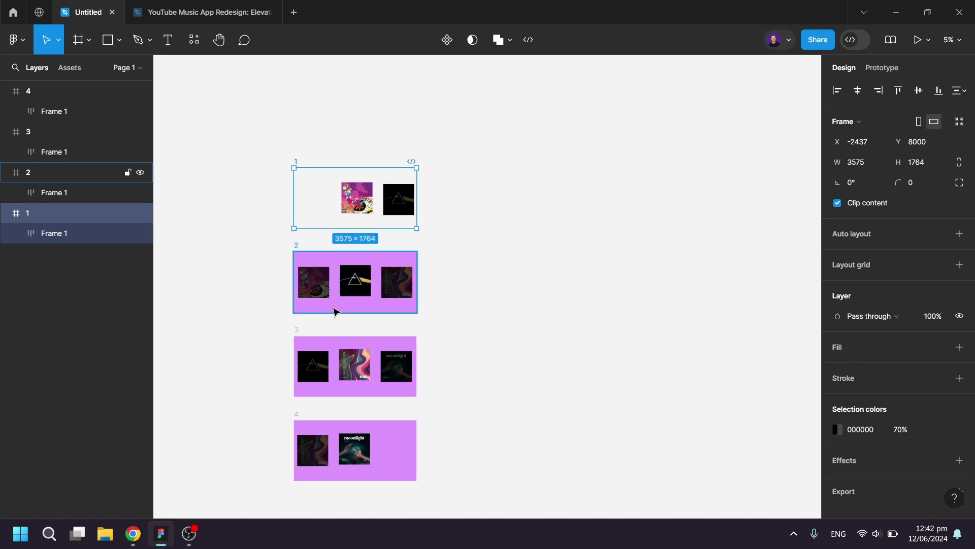
left_click(336, 311)
left_click(959, 369)
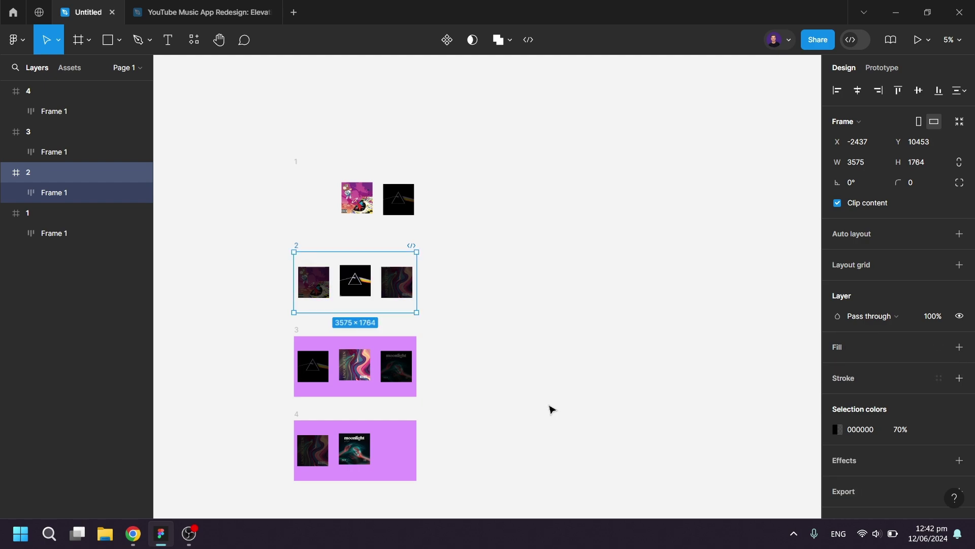
left_click(358, 394)
left_click(959, 370)
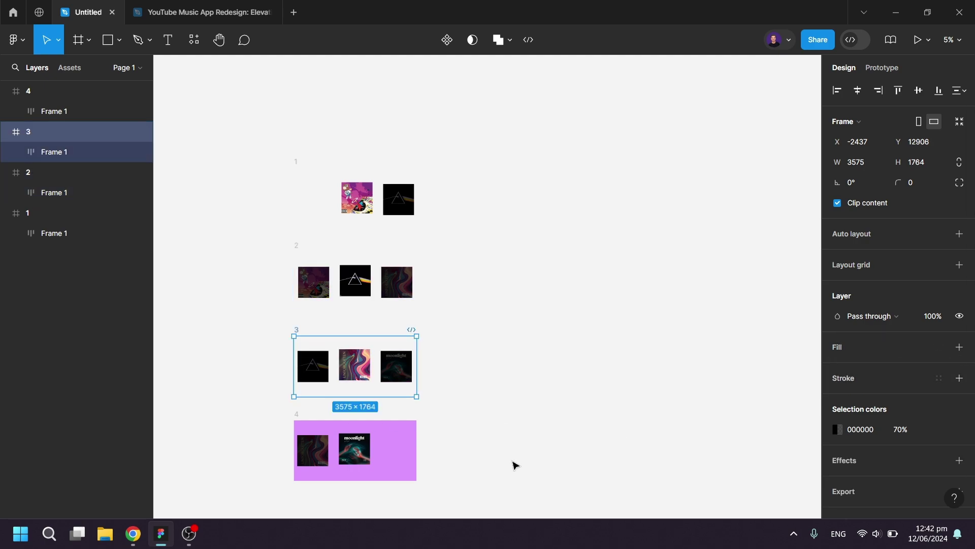
left_click(399, 472)
left_click(959, 370)
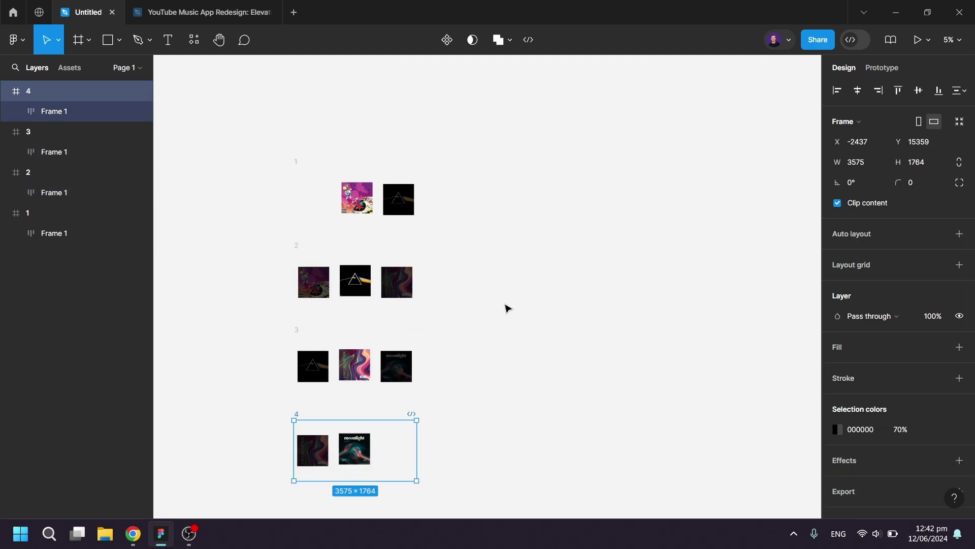
Select the album cover row (Frame 1) inside slide 1's frame.
left_click(402, 206)
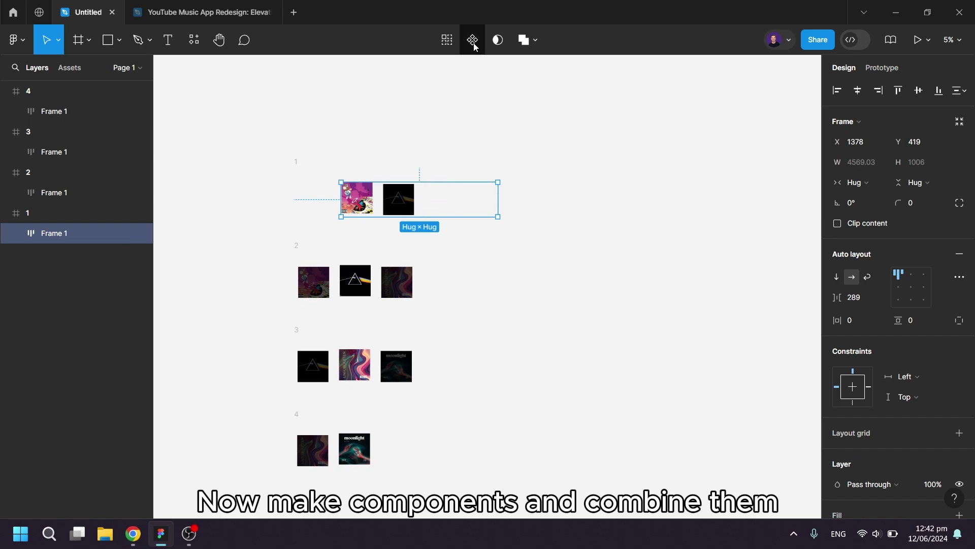